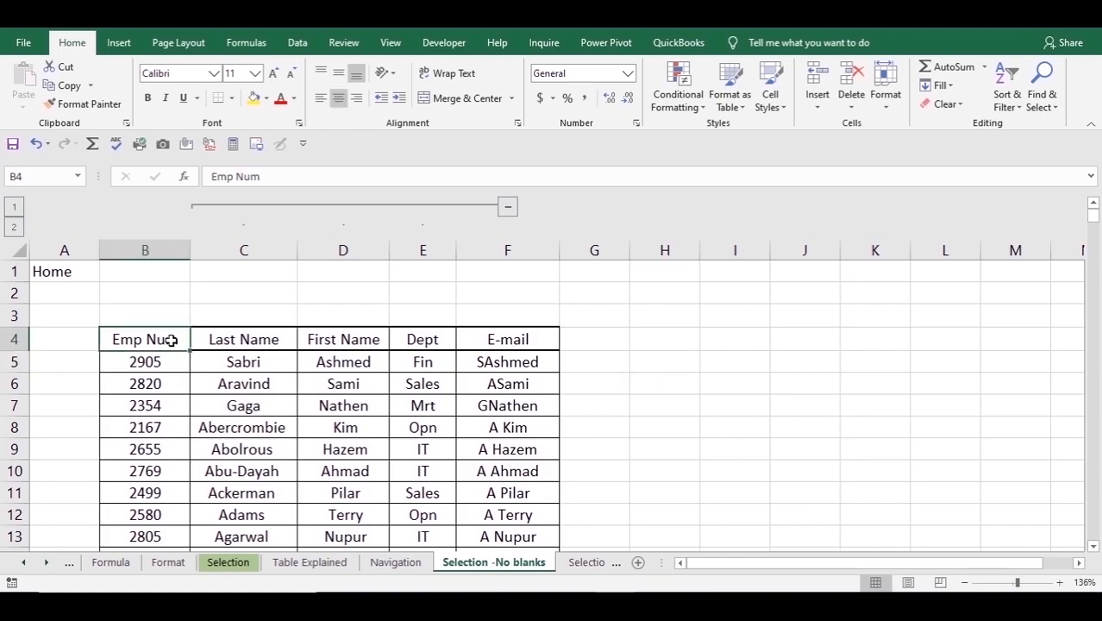
- Extend the selection from the Emp Num header in B4 across the header row and down to the table's last row
key(ctrl+Down)
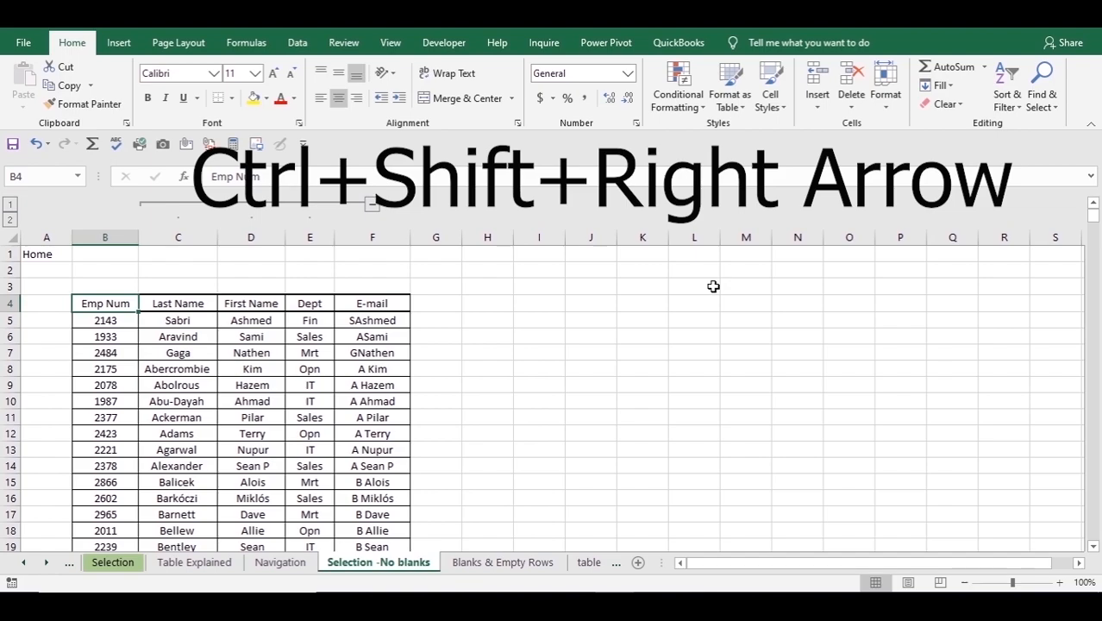
key(ctrl+shift+Right)
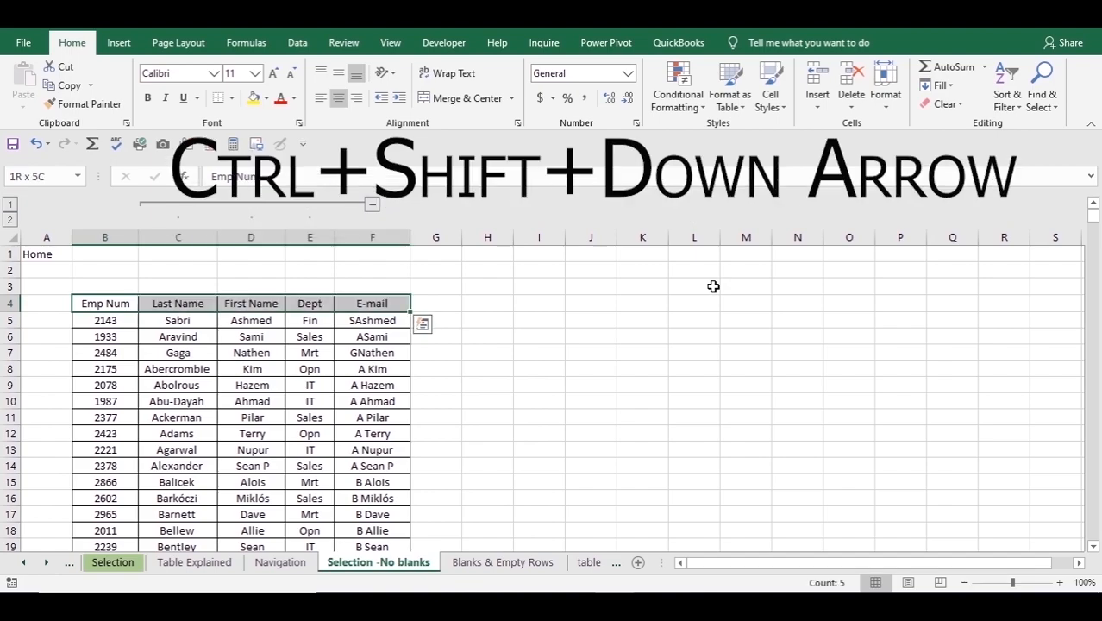
key(ctrl+shift+Down)
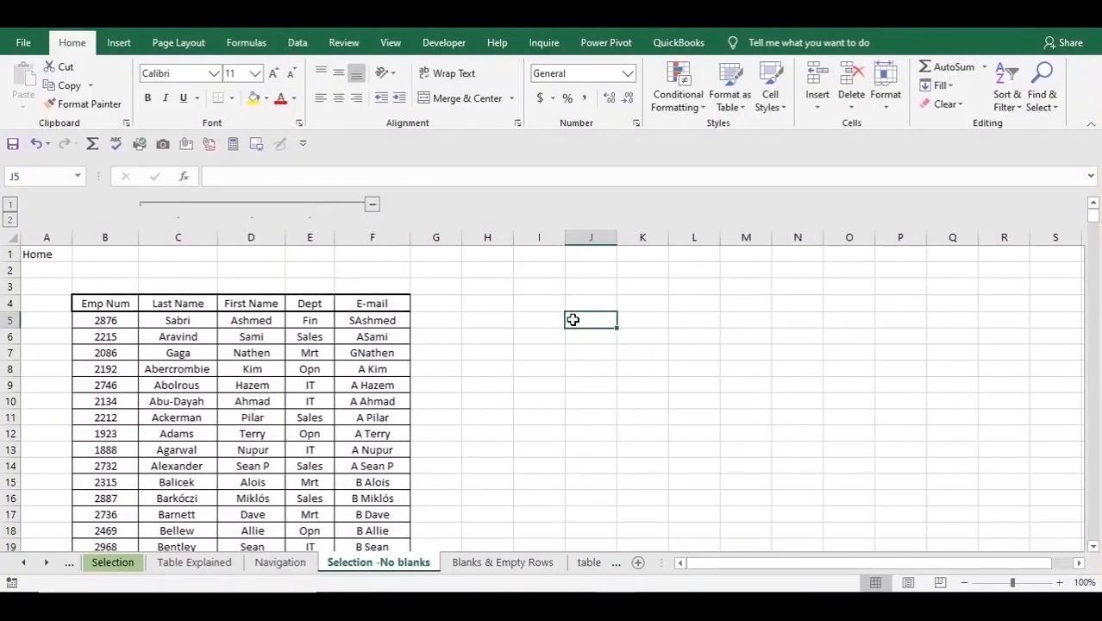
- Select everything from the Emp Num header in B4 through the last used cell of the sheet
click(115, 307)
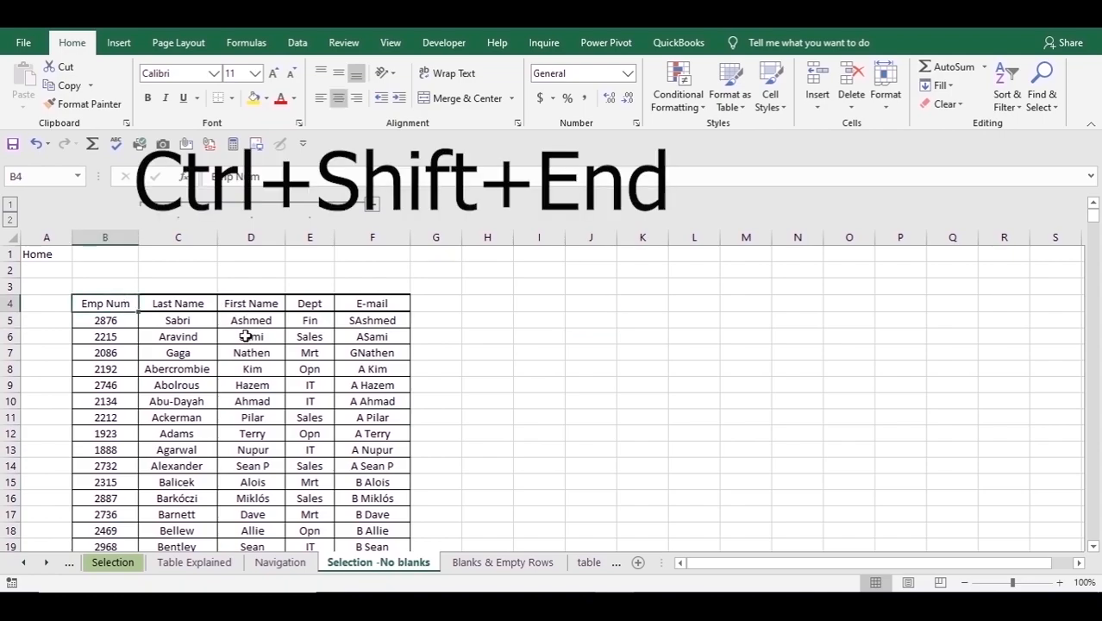
key(ctrl+shift+End)
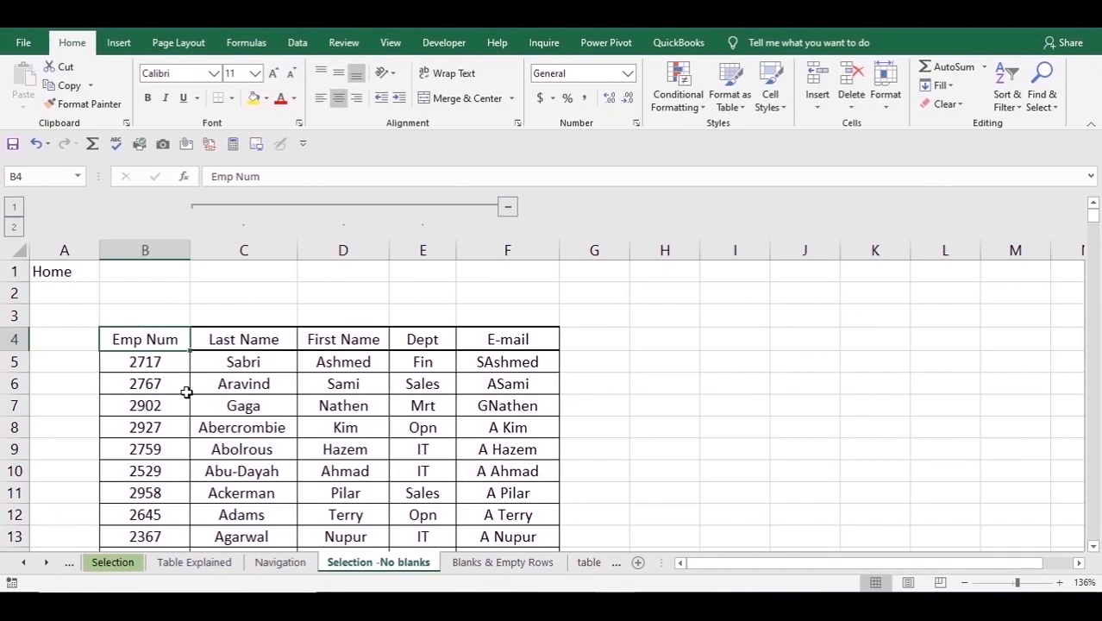
- Select the current region of the employee table from cell D9 and check that the lower rows are included
click(343, 427)
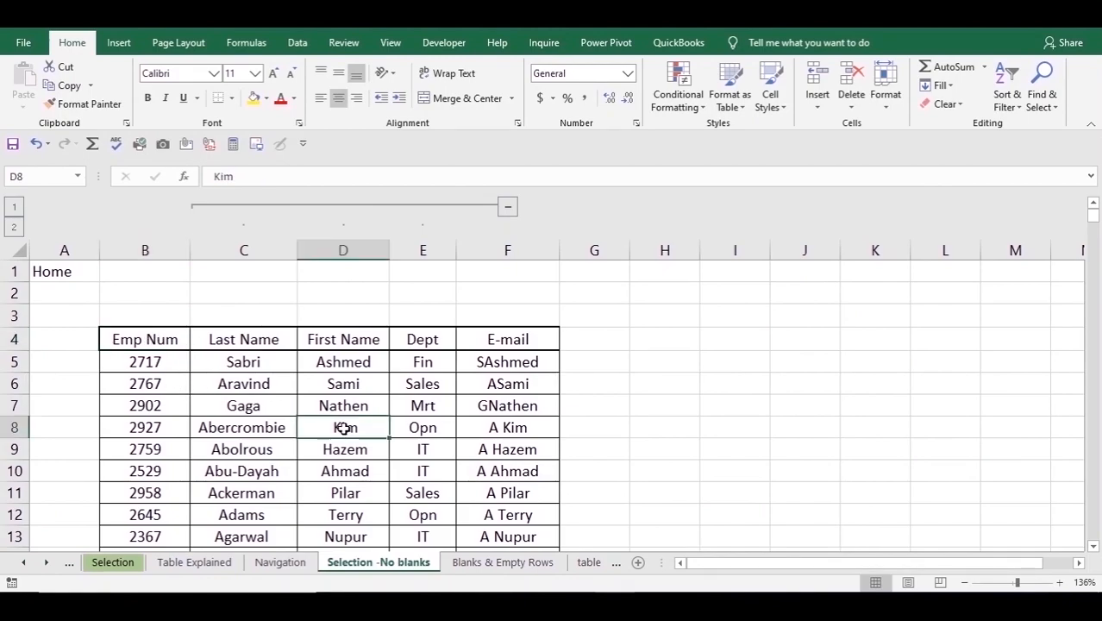
click(501, 345)
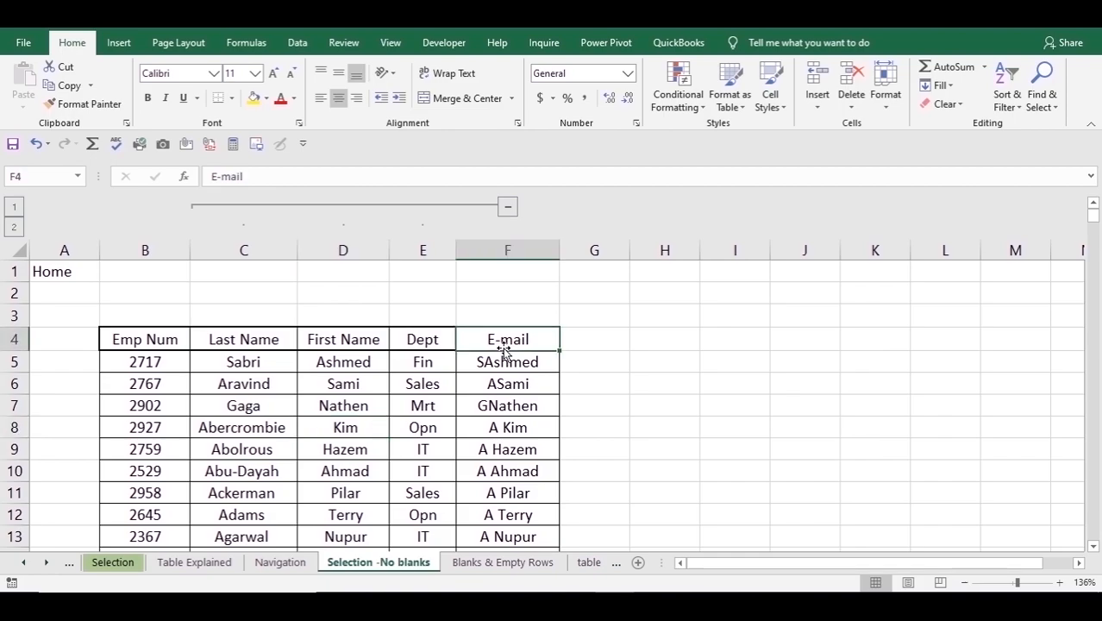
click(315, 445)
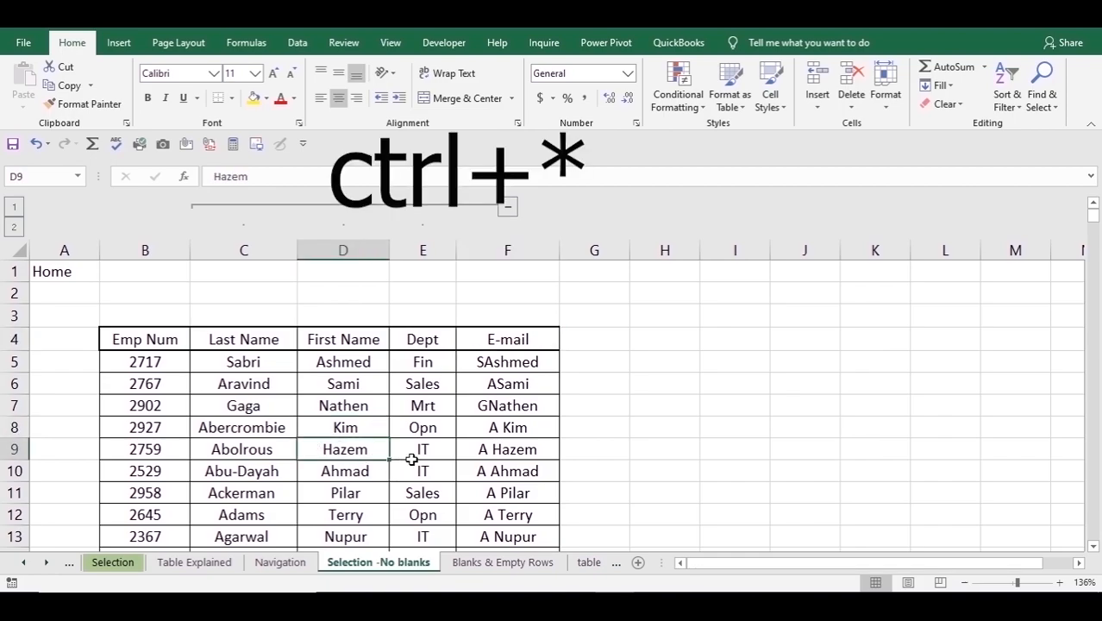
key(ctrl+asterisk)
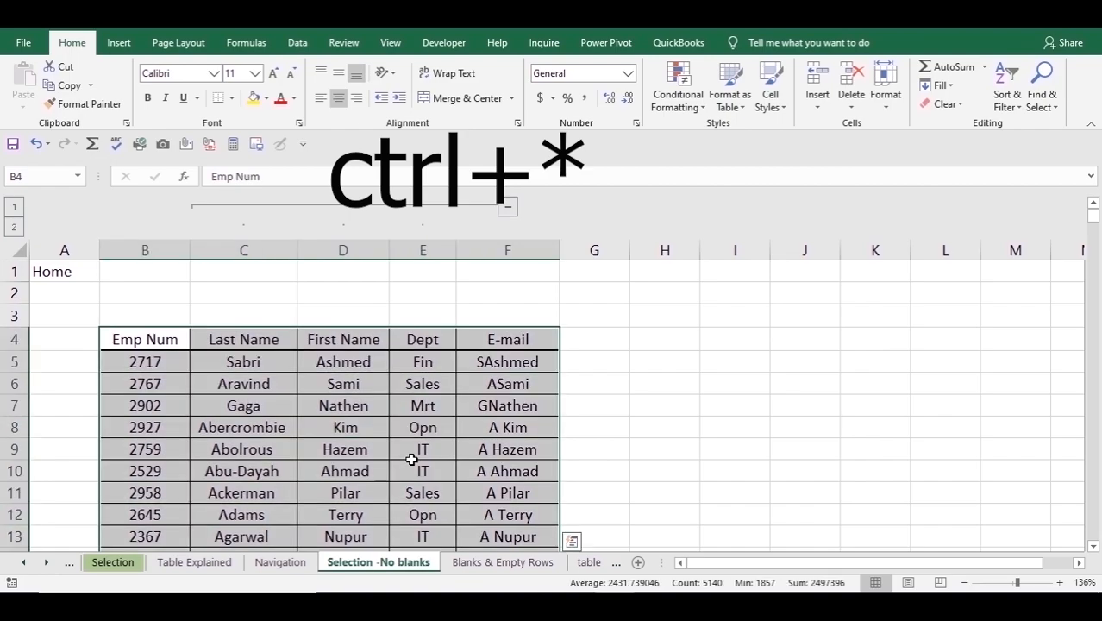
scroll(411, 460, down, 16)
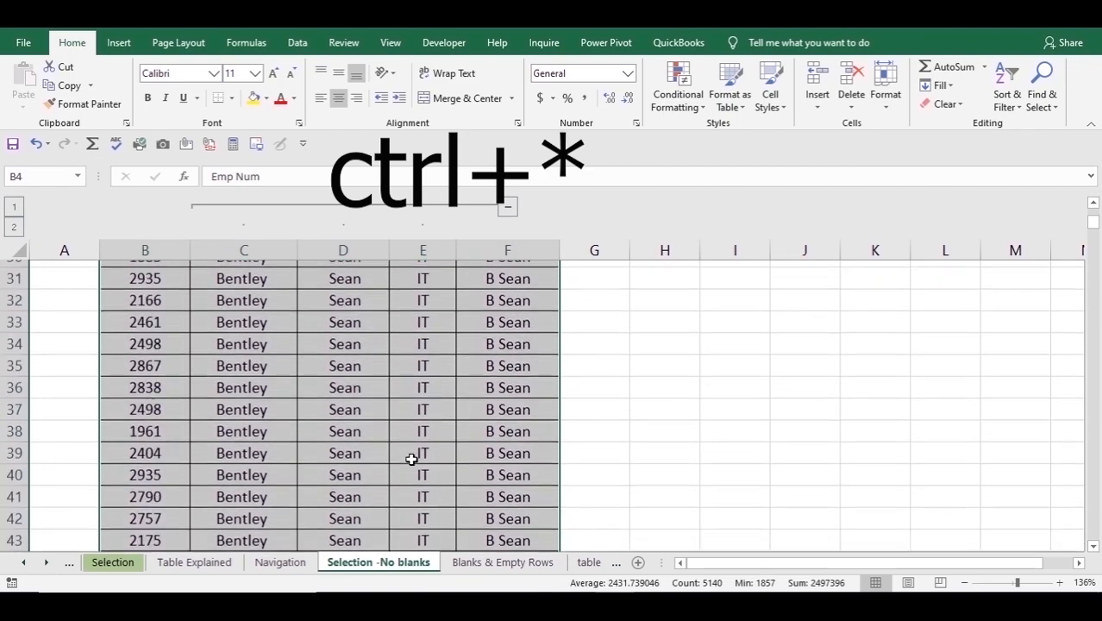
scroll(411, 460, up, 3)
scroll(411, 460, up, 13)
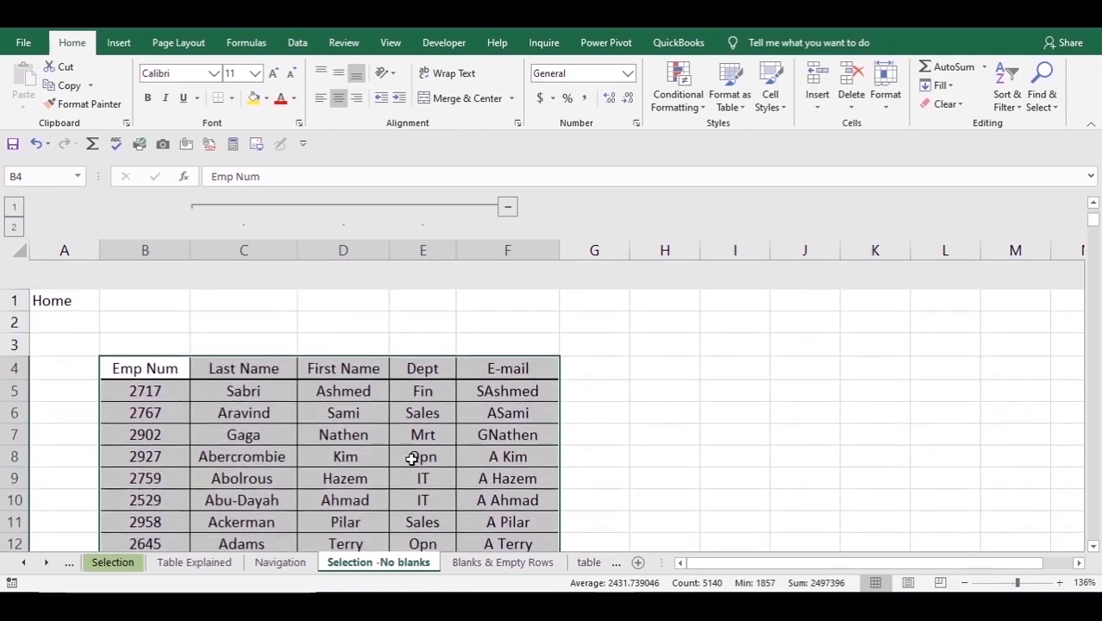
- Apply Select All to the table from cell C7, and select the current region again from D10, checking its rows
click(256, 405)
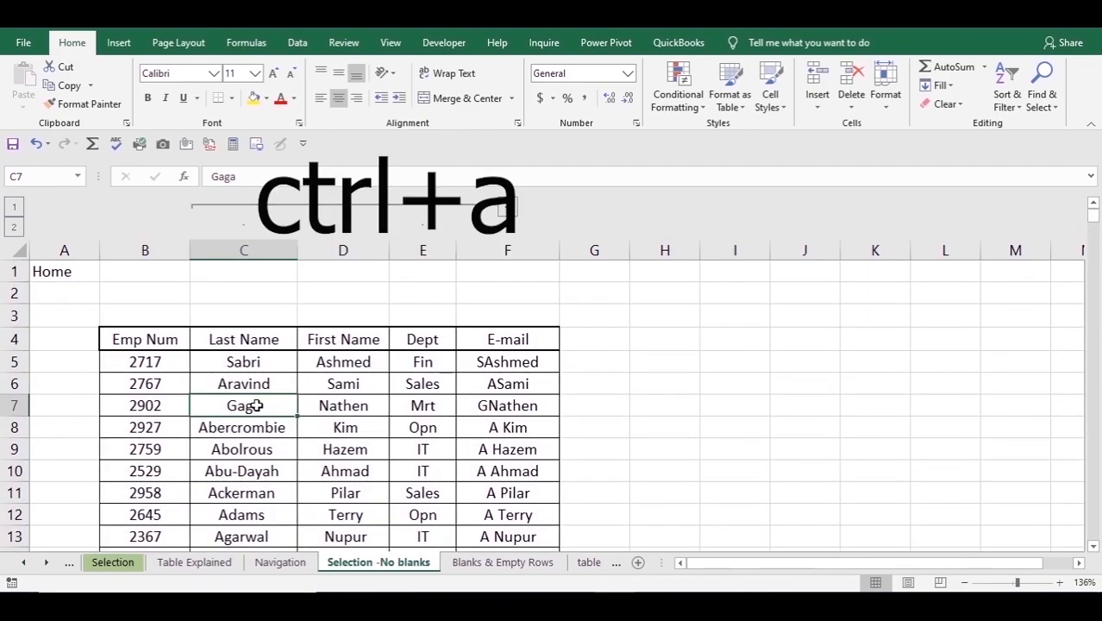
key(ctrl+a)
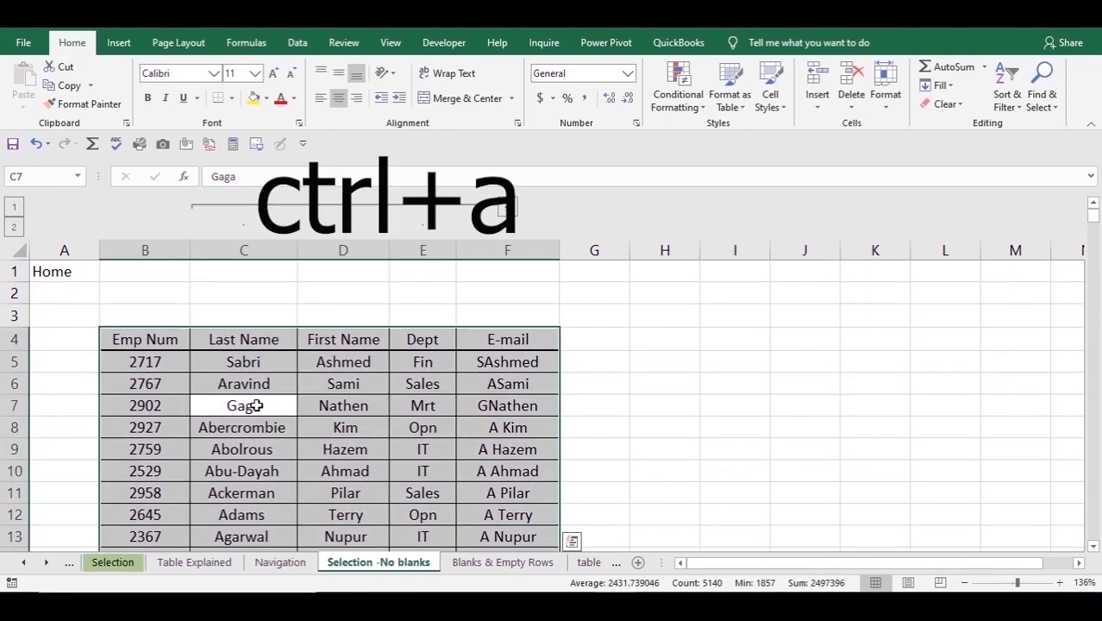
click(351, 471)
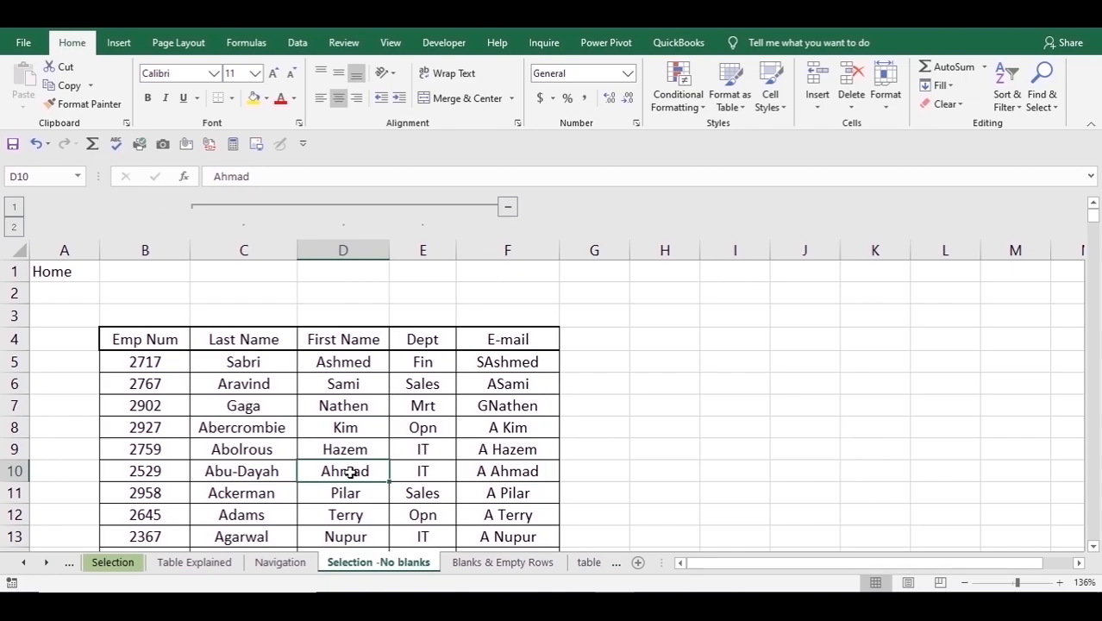
key(ctrl+shift+8)
key(ctrl+shift+8)
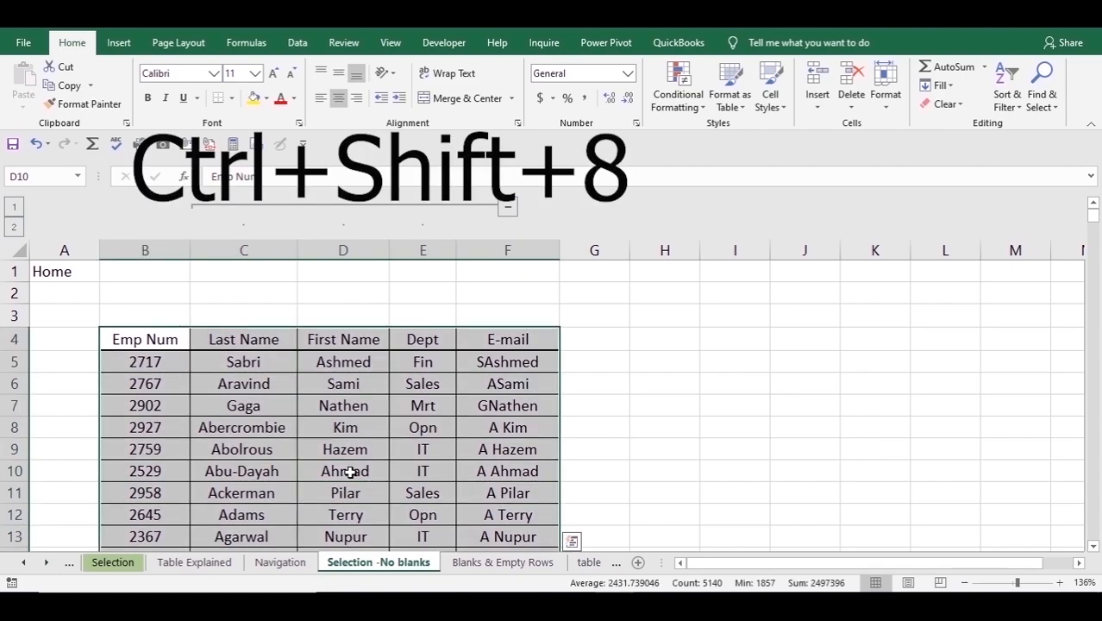
scroll(350, 471, down, 8)
scroll(350, 471, down, 15)
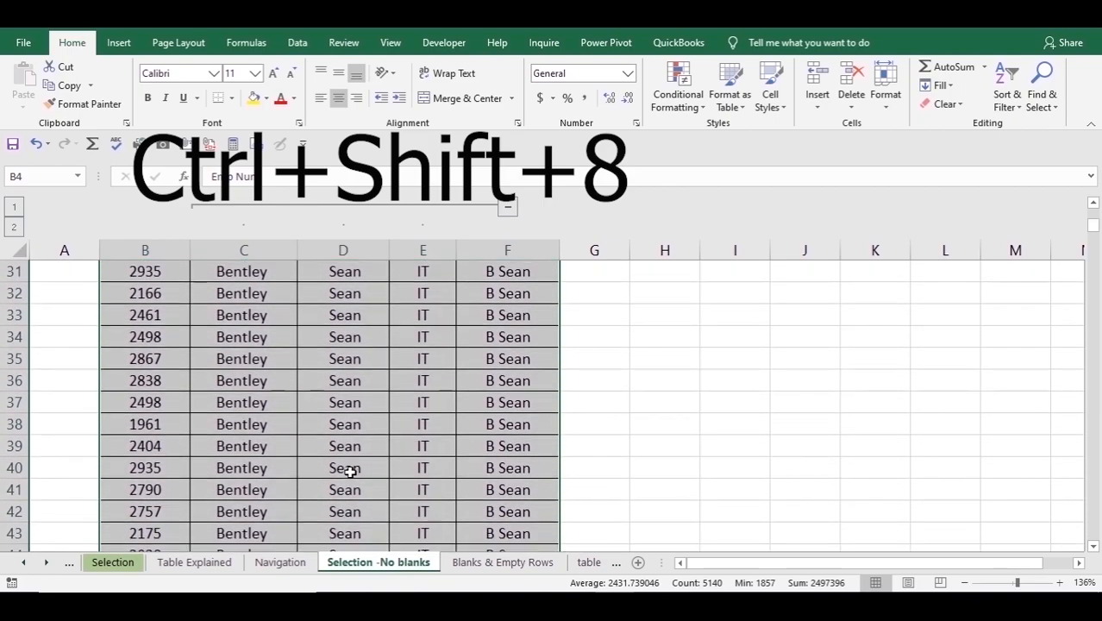
scroll(350, 471, down, 7)
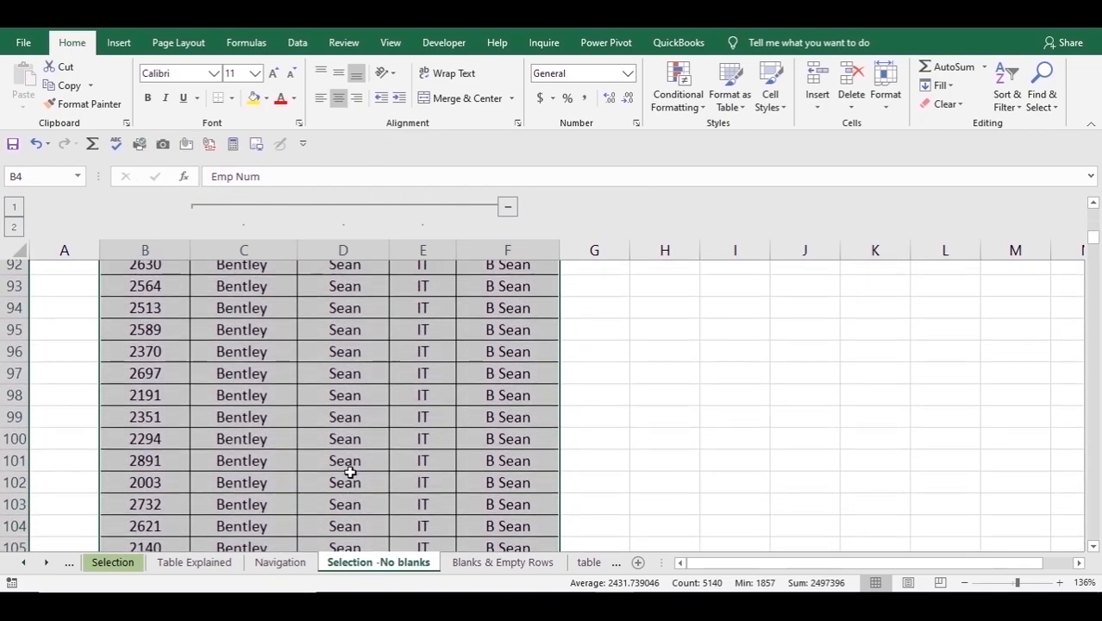
scroll(350, 471, up, 3)
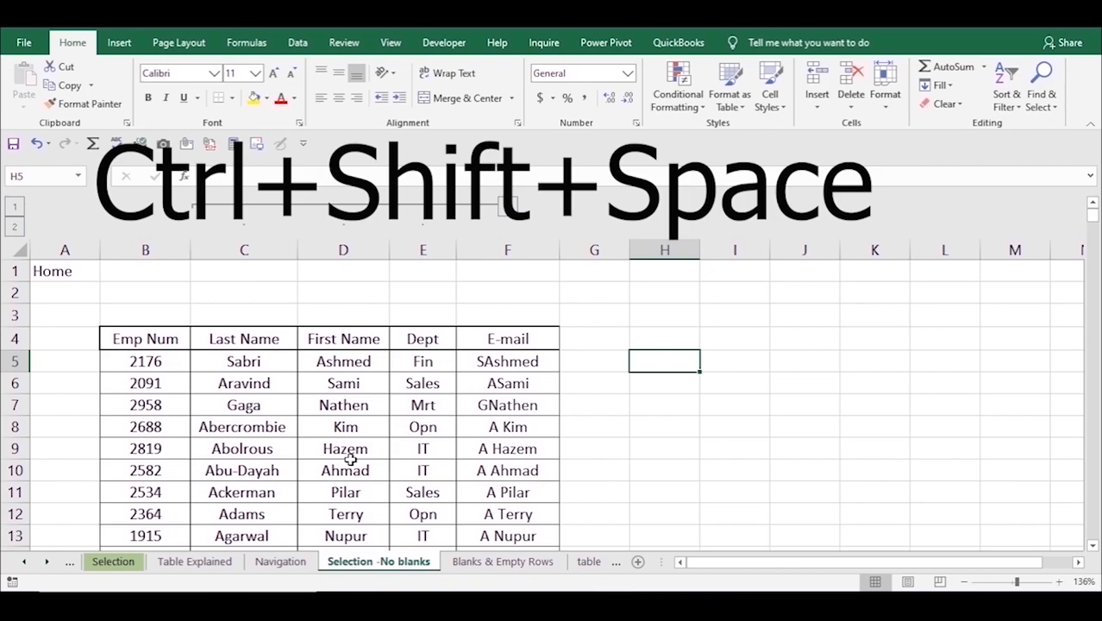
- Select the whole employee table starting from cell D16 and review the selected rows
scroll(350, 460, down, 2)
scroll(352, 457, up, 1)
click(350, 467)
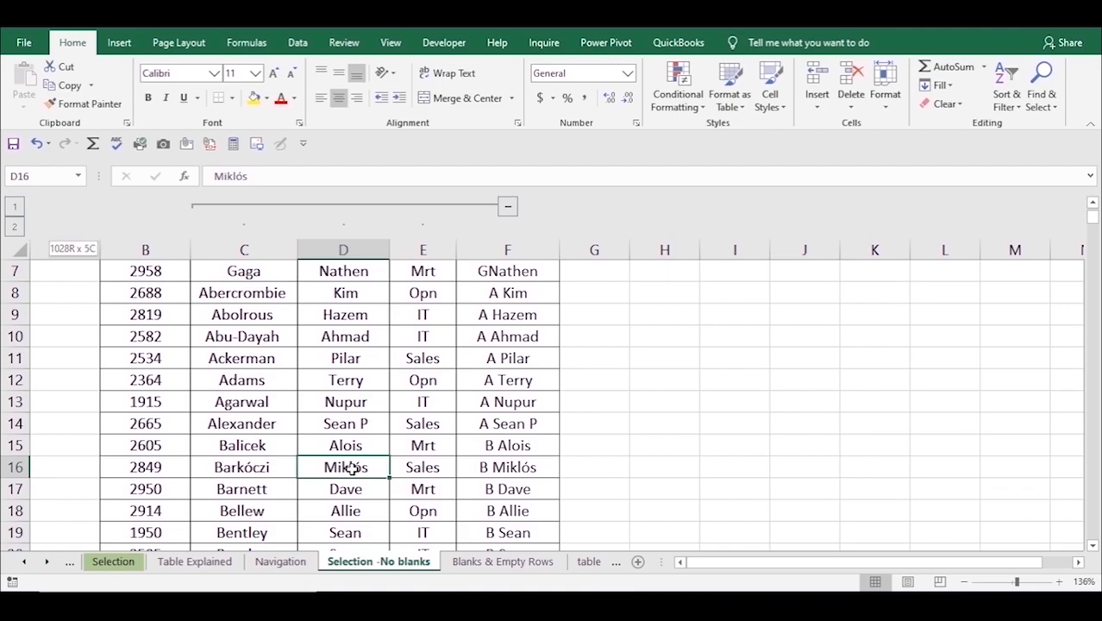
key(ctrl+shift+space)
scroll(350, 467, up, 2)
scroll(350, 466, down, 20)
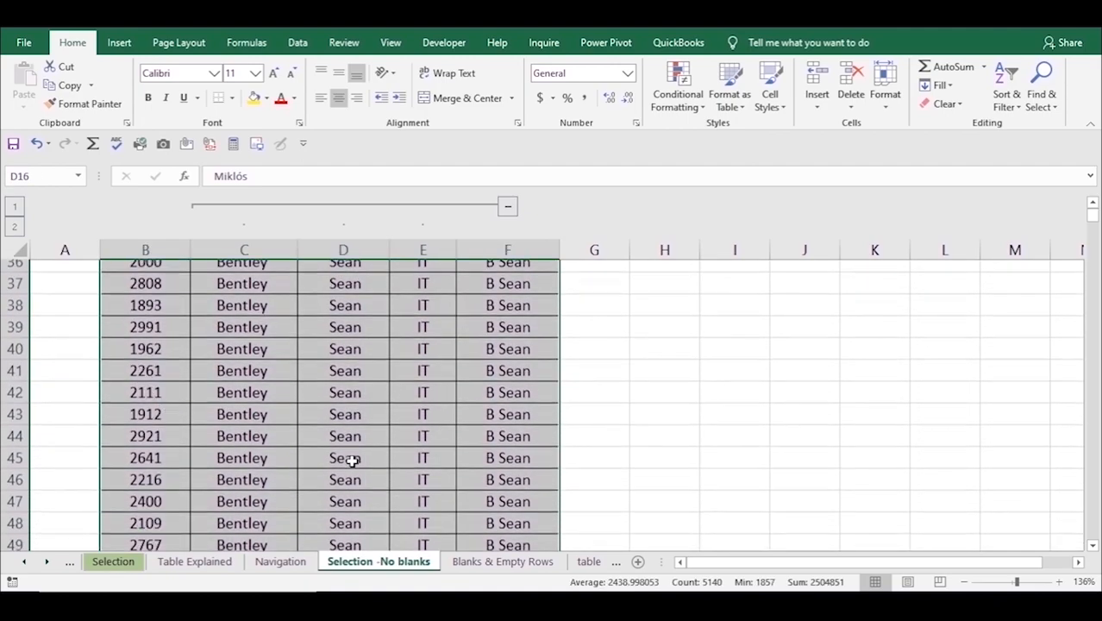
scroll(352, 458, down, 12)
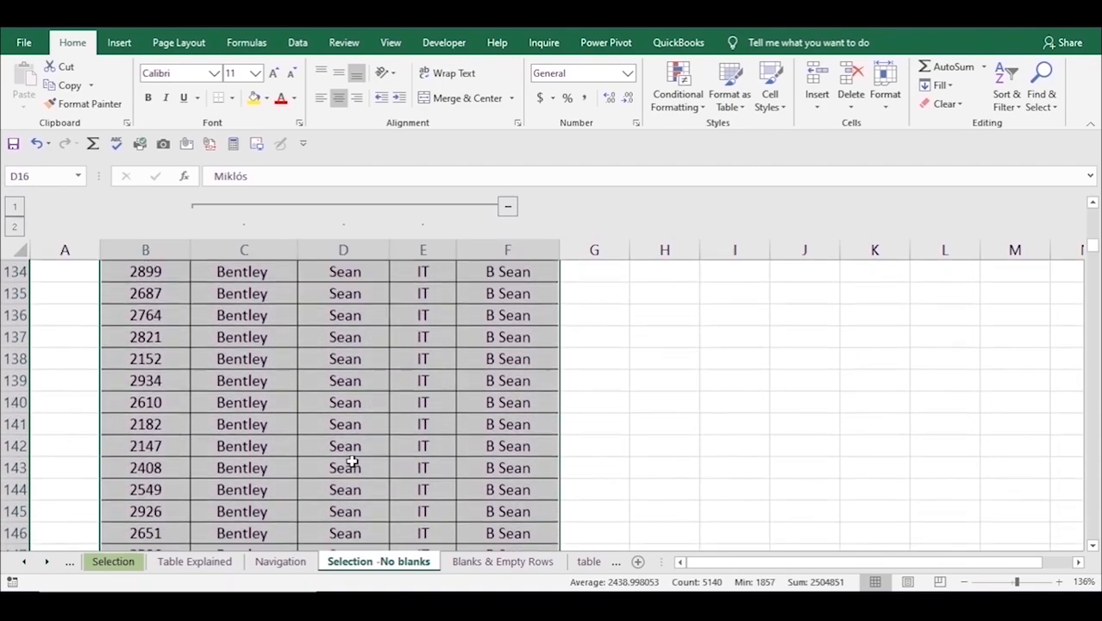
- Select the entire worksheet row 7 from cell B7, and the entire column C from cell C7
click(194, 406)
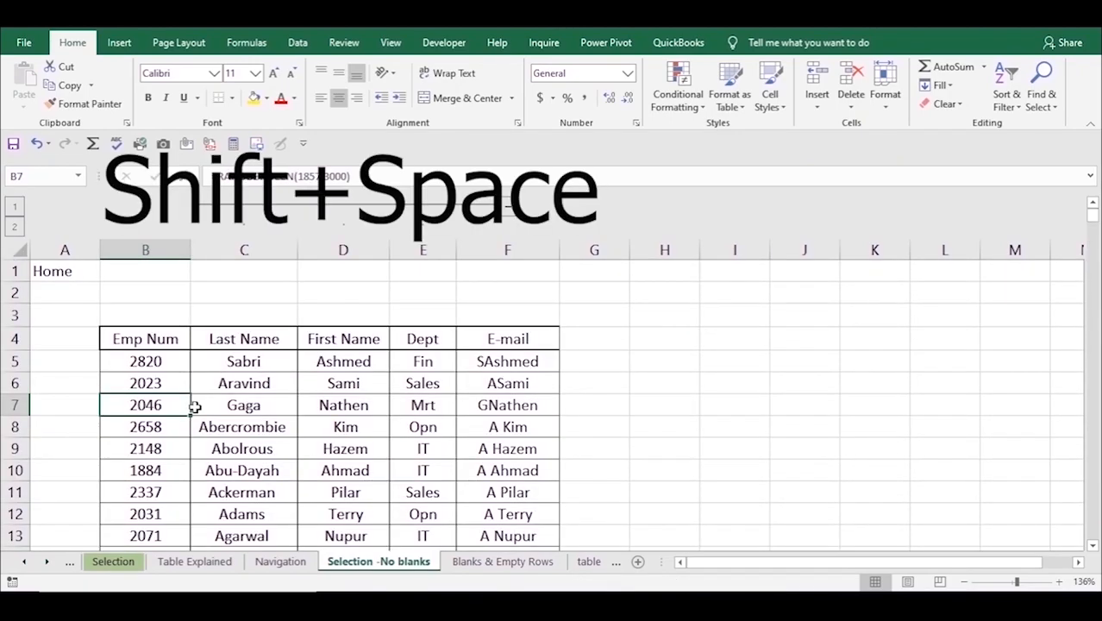
key(shift+space)
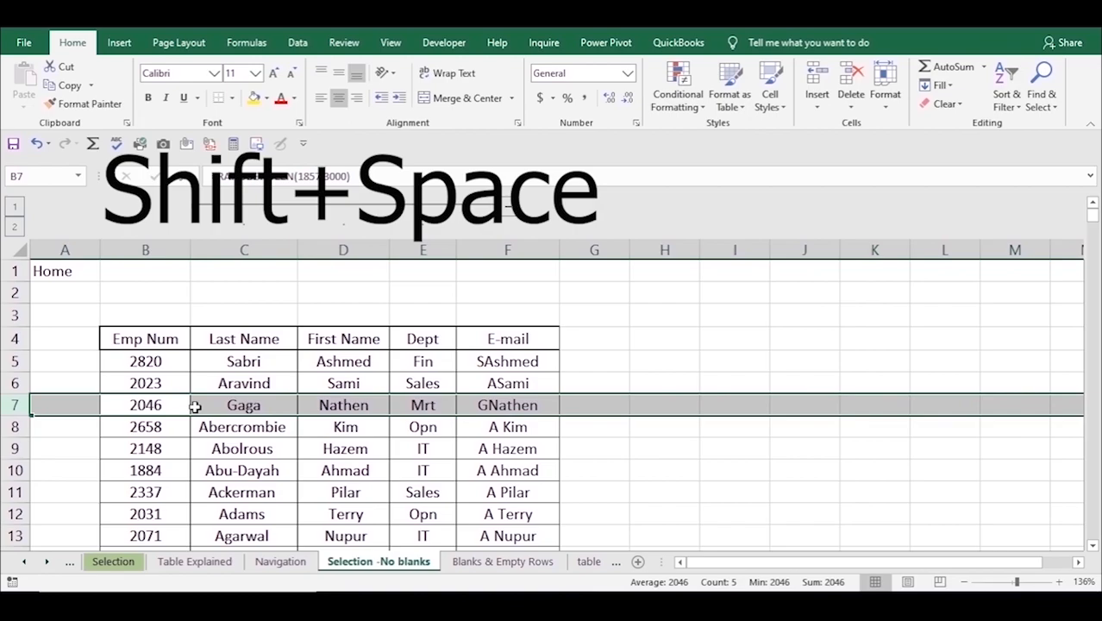
click(253, 408)
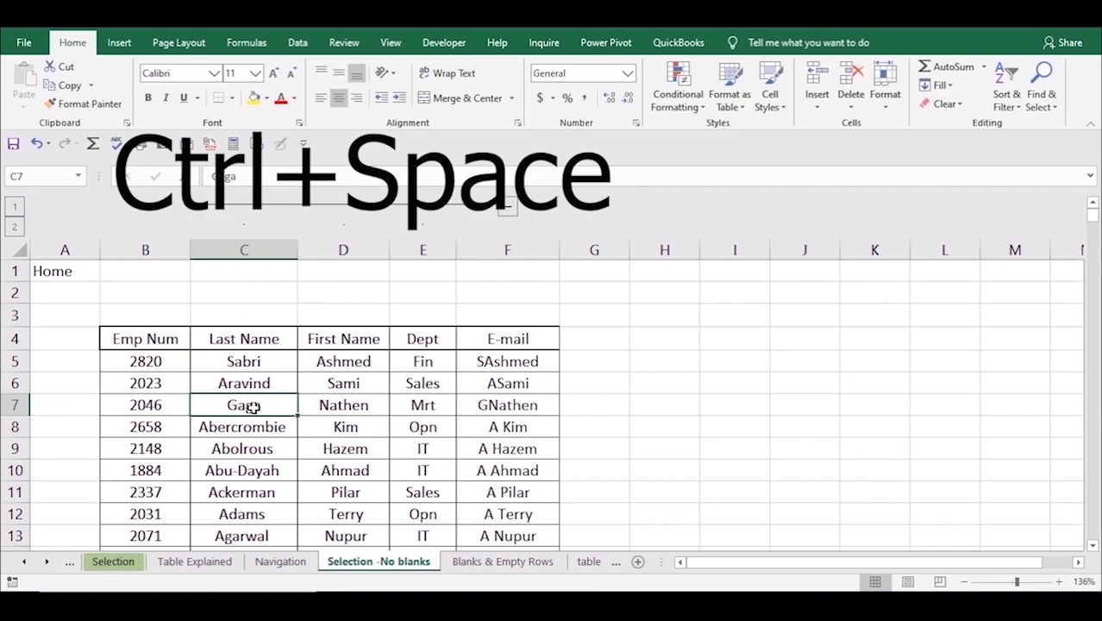
key(ctrl+space)
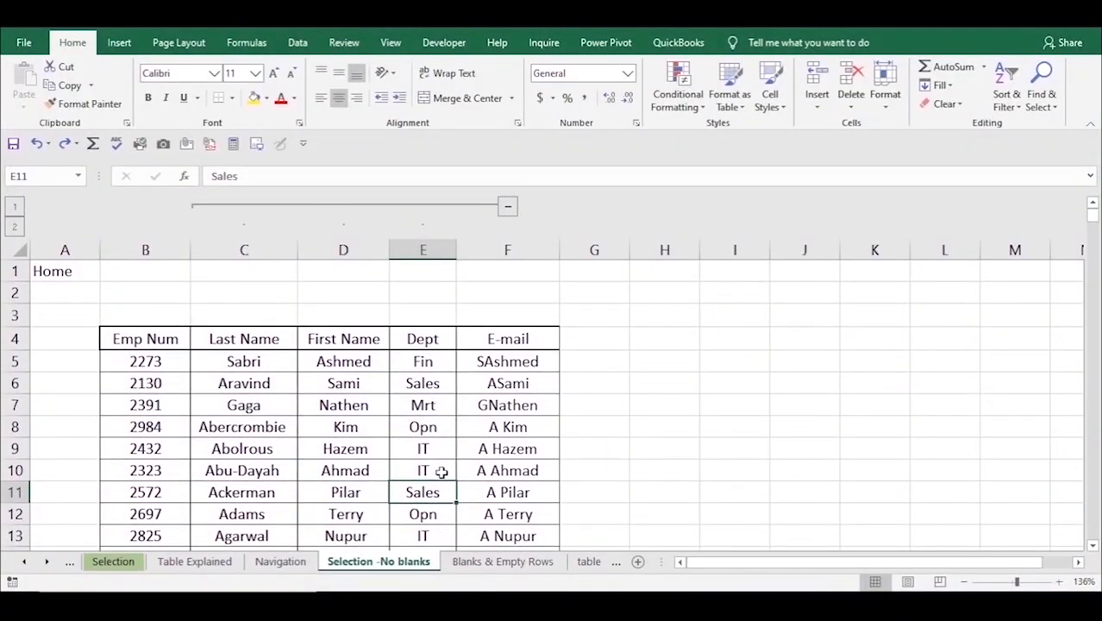
- Select the range from cell D30 back to the sheet's first cell, A1
scroll(441, 472, down, 4)
scroll(441, 472, down, 2)
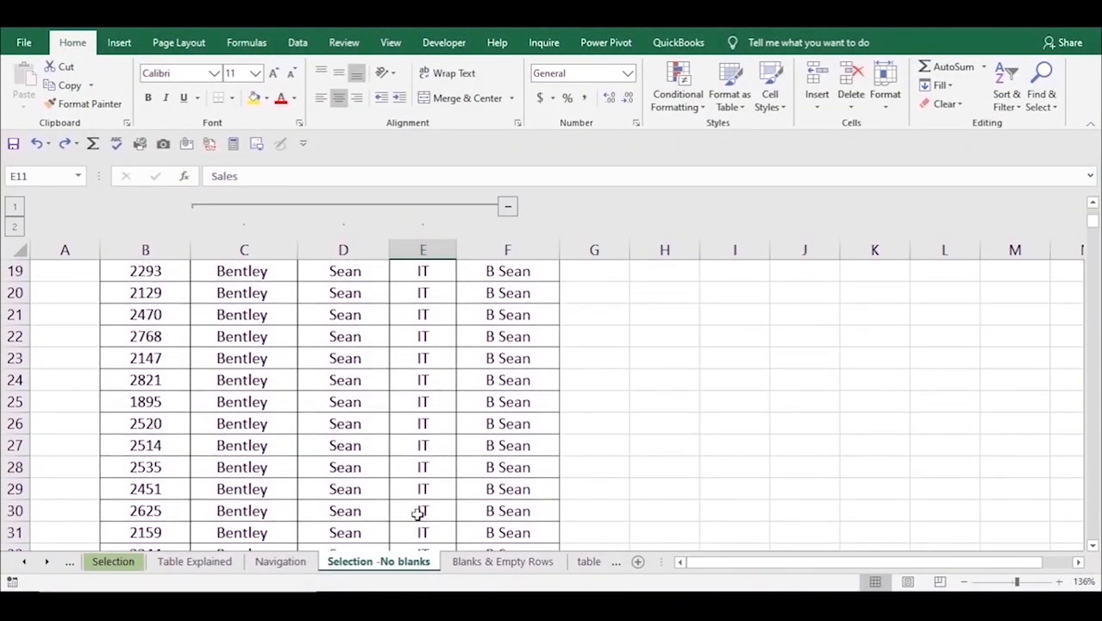
click(366, 510)
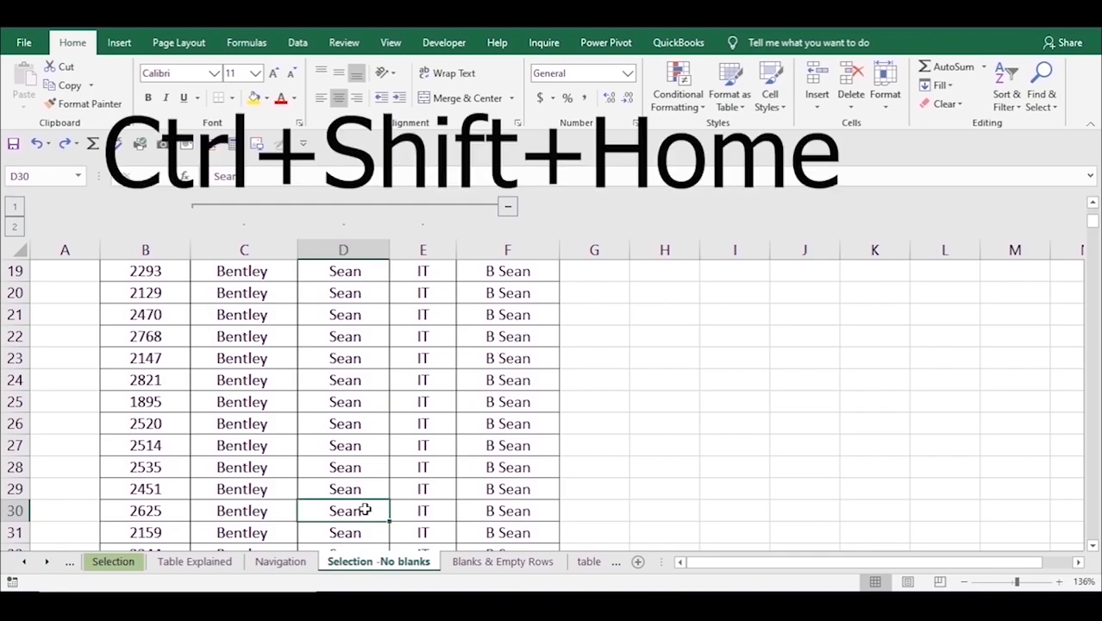
key(ctrl+shift+Home)
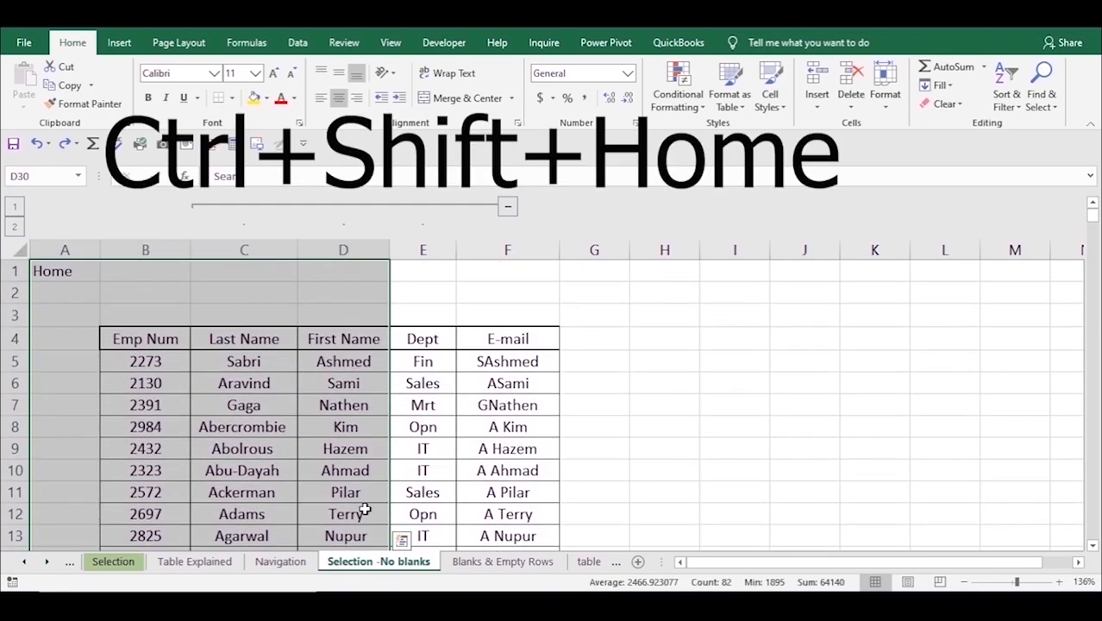
scroll(366, 509, down, 7)
click(366, 510)
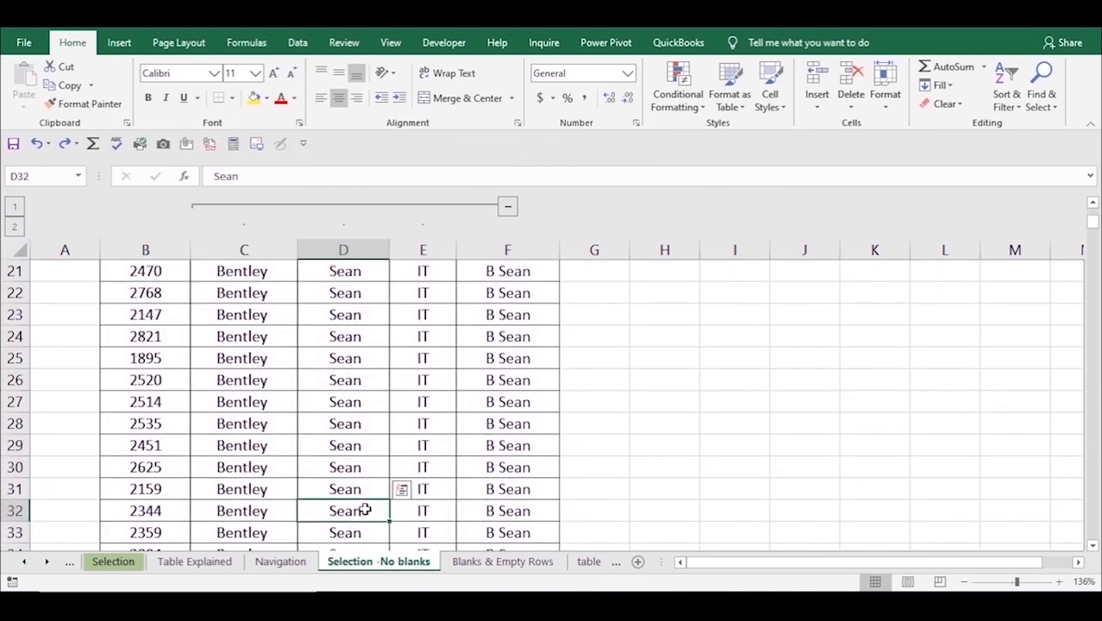
double_click(365, 510)
scroll(364, 456, up, 7)
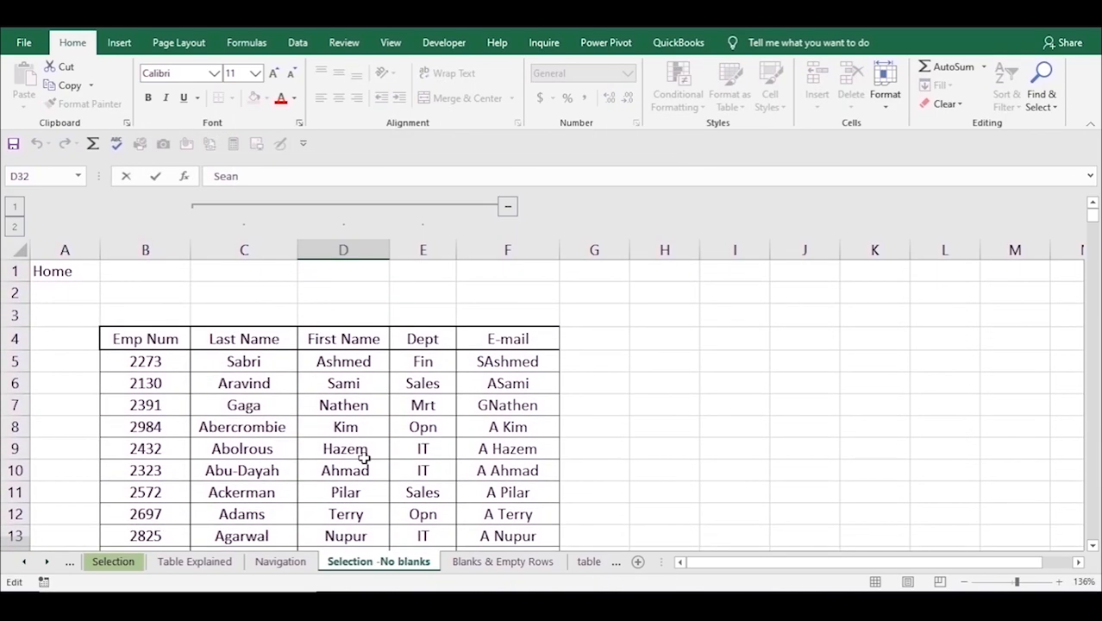
scroll(386, 529, down, 1)
scroll(226, 451, up, 1)
click(74, 275)
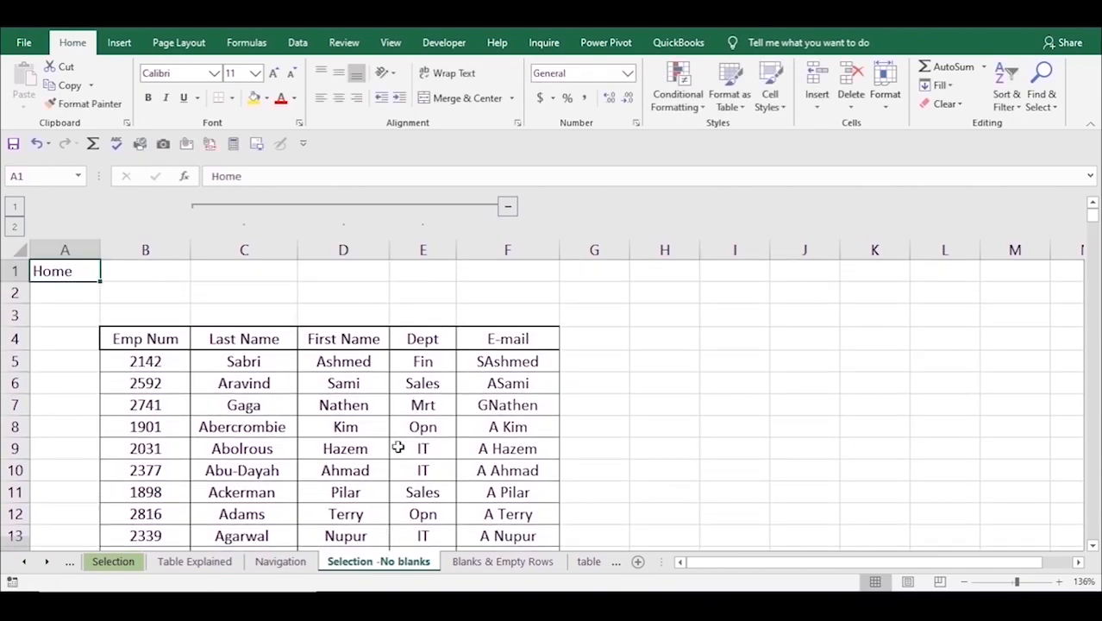
- Select the range from cell E24 in the Dept column back to cell A1
scroll(398, 446, down, 4)
click(423, 512)
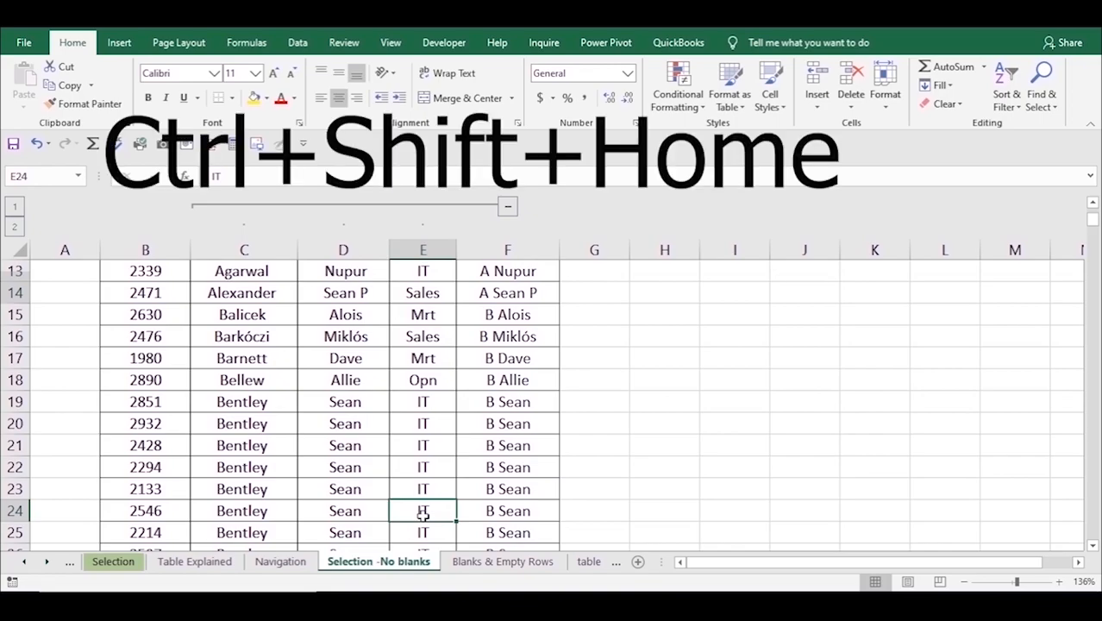
key(ctrl+shift+Home)
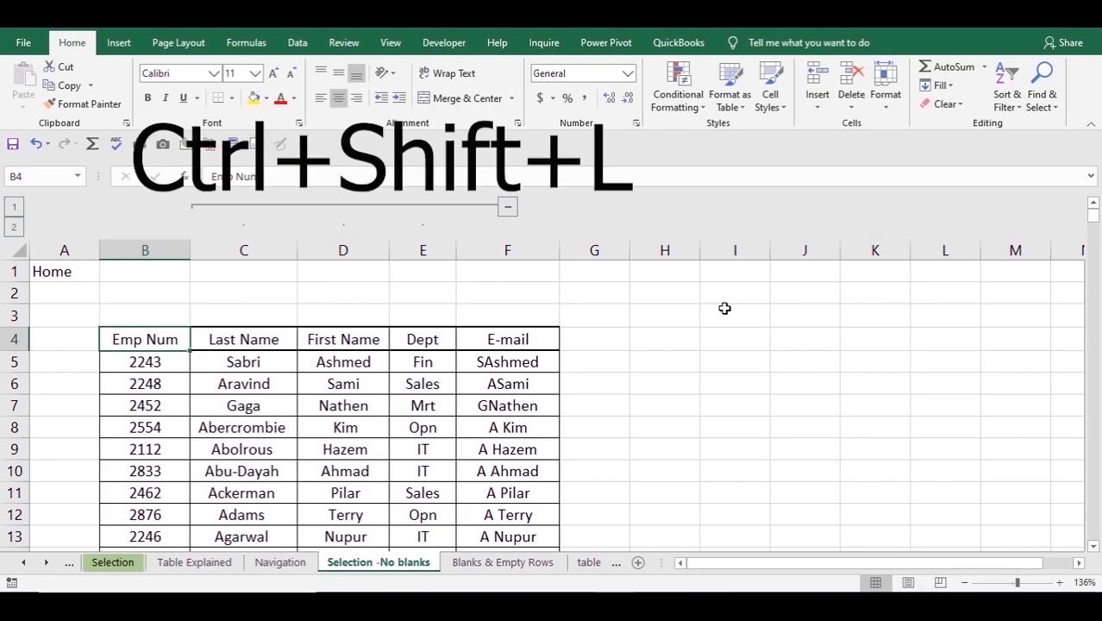
- Turn on filters for the table headers in row 4 and remove them again
key(ctrl+shift+l)
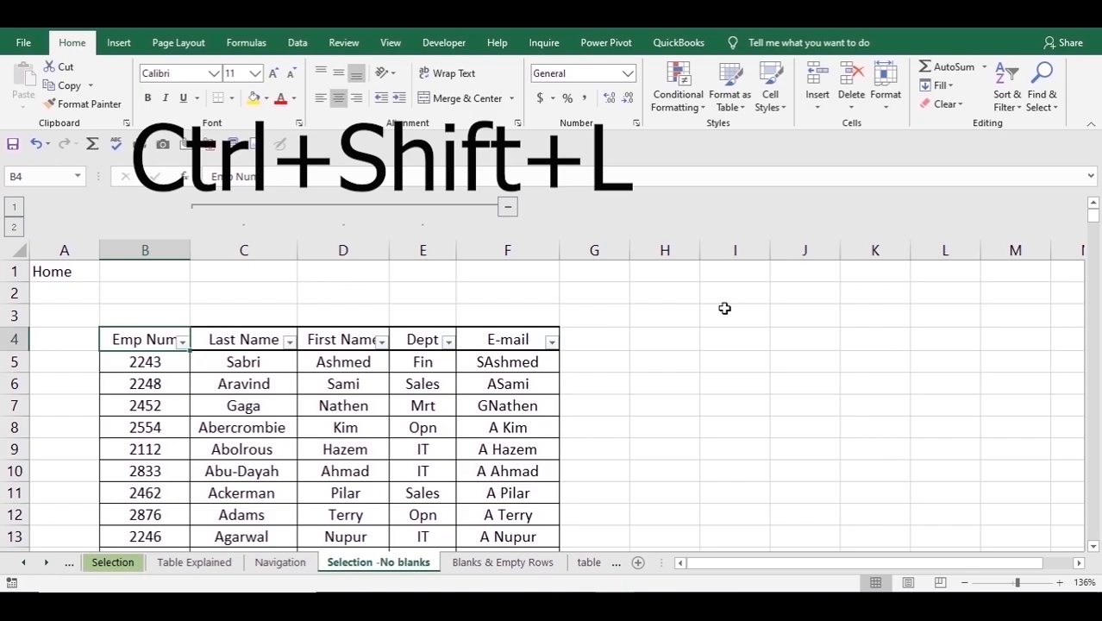
key(ctrl+shift+l)
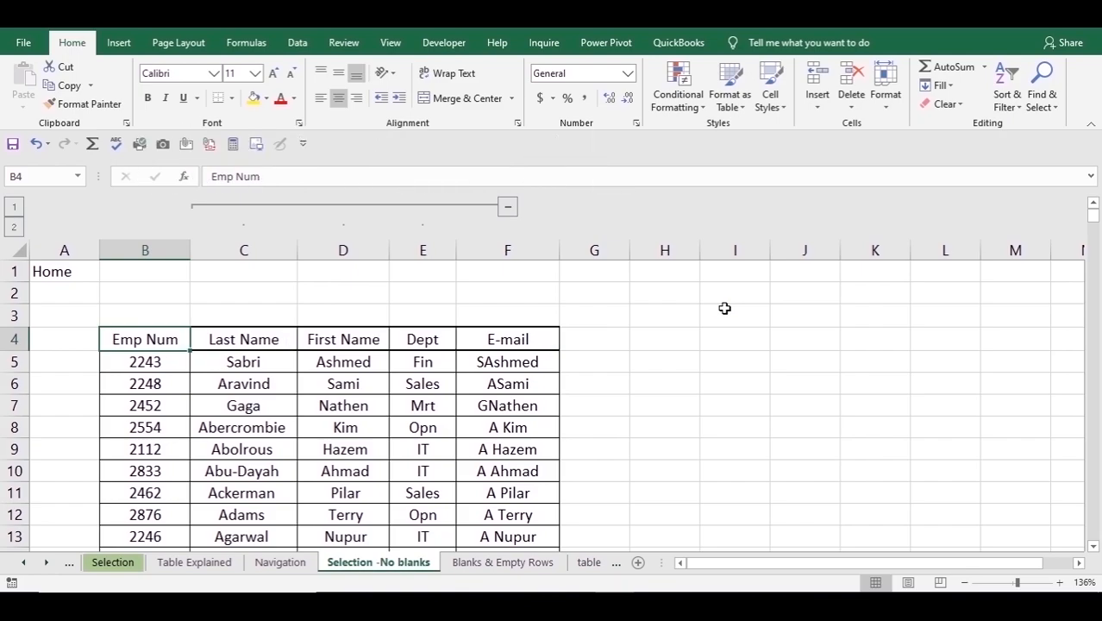
- Turn on filters for the table headers and filter the Dept column to show only IT
key(ctrl+shift+l)
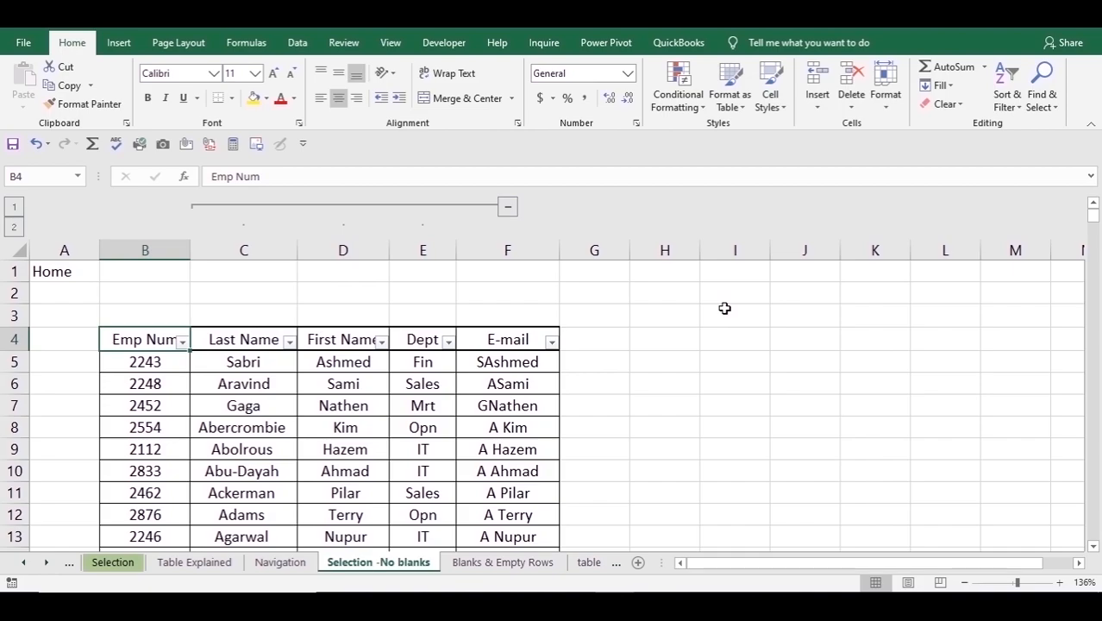
click(450, 344)
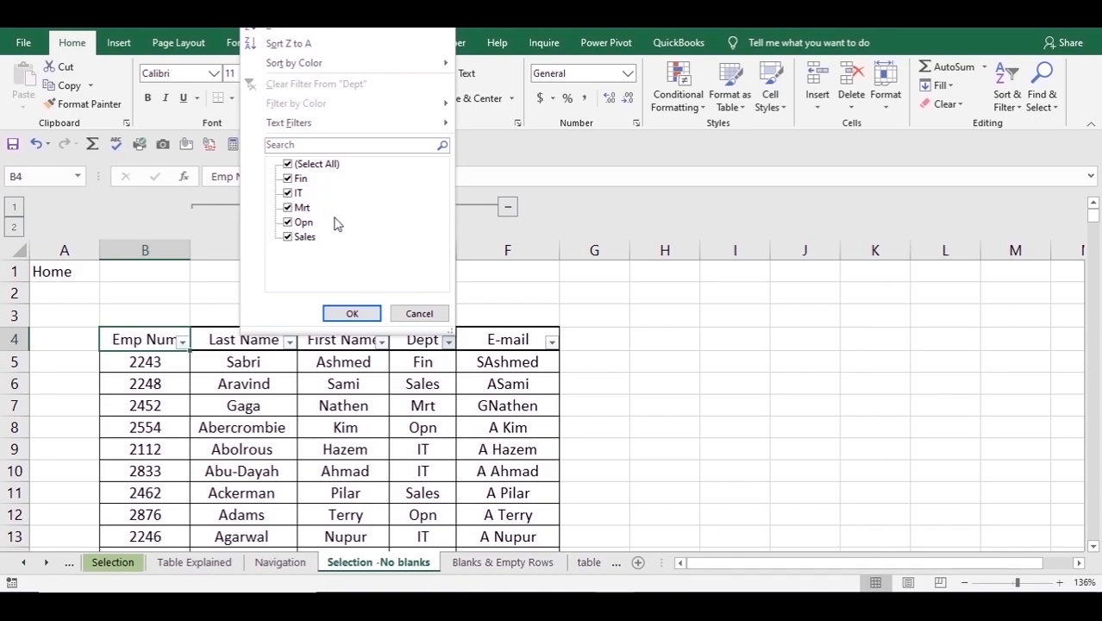
click(288, 165)
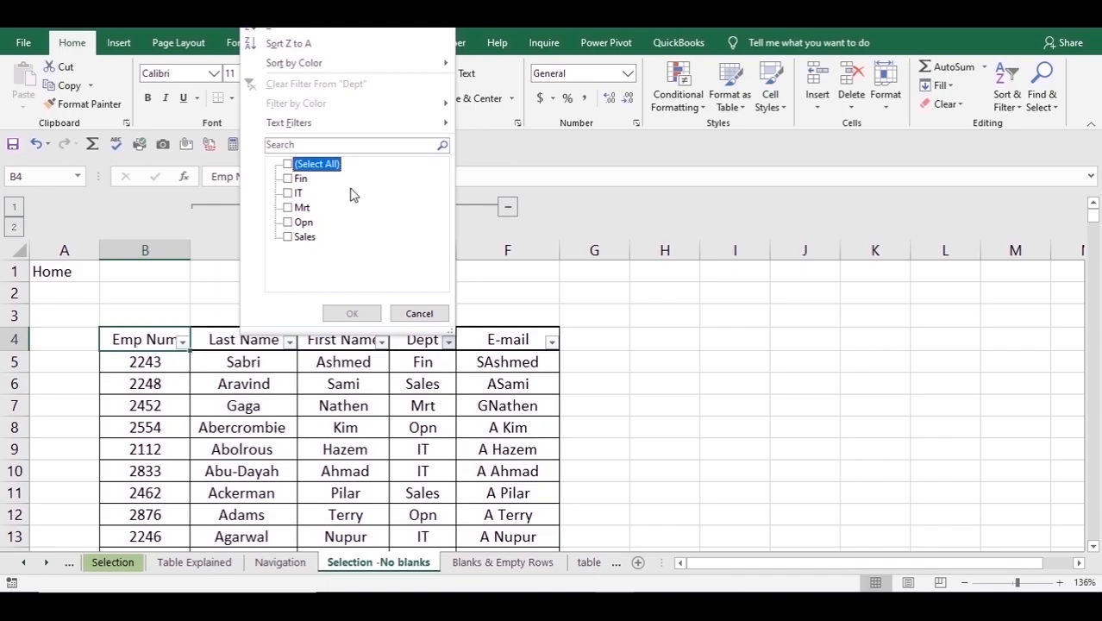
click(288, 193)
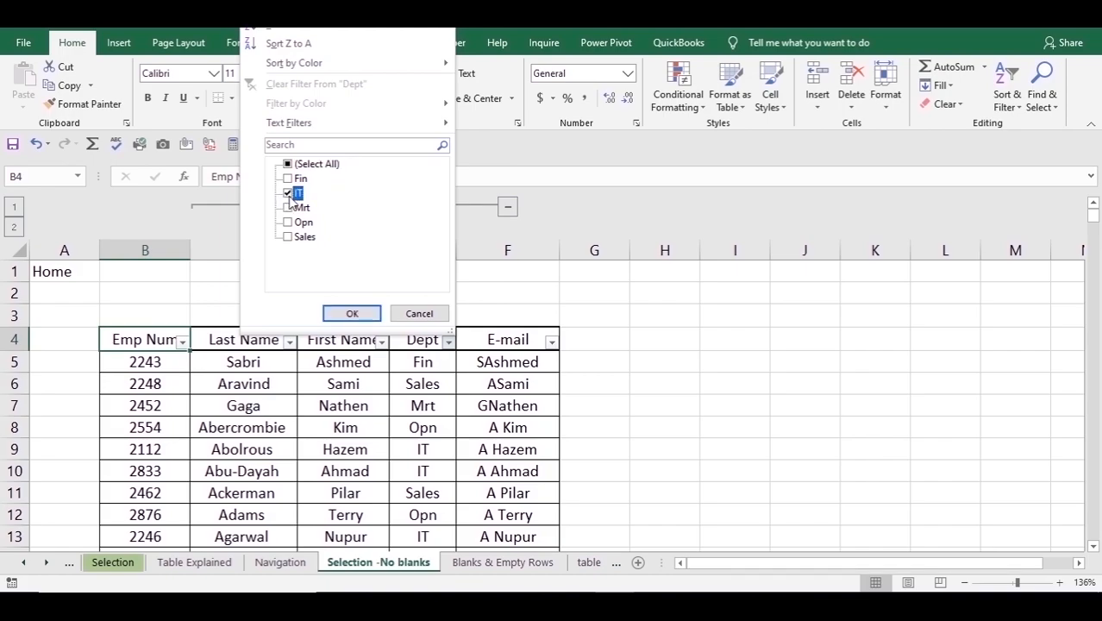
click(361, 315)
scroll(493, 450, down, 10)
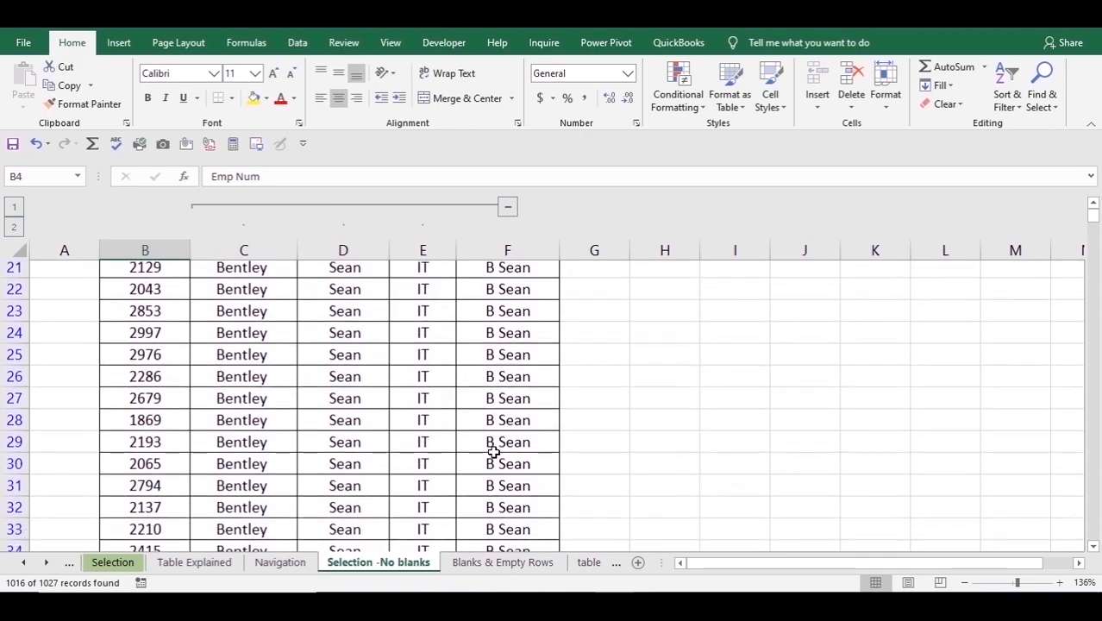
scroll(493, 450, down, 2)
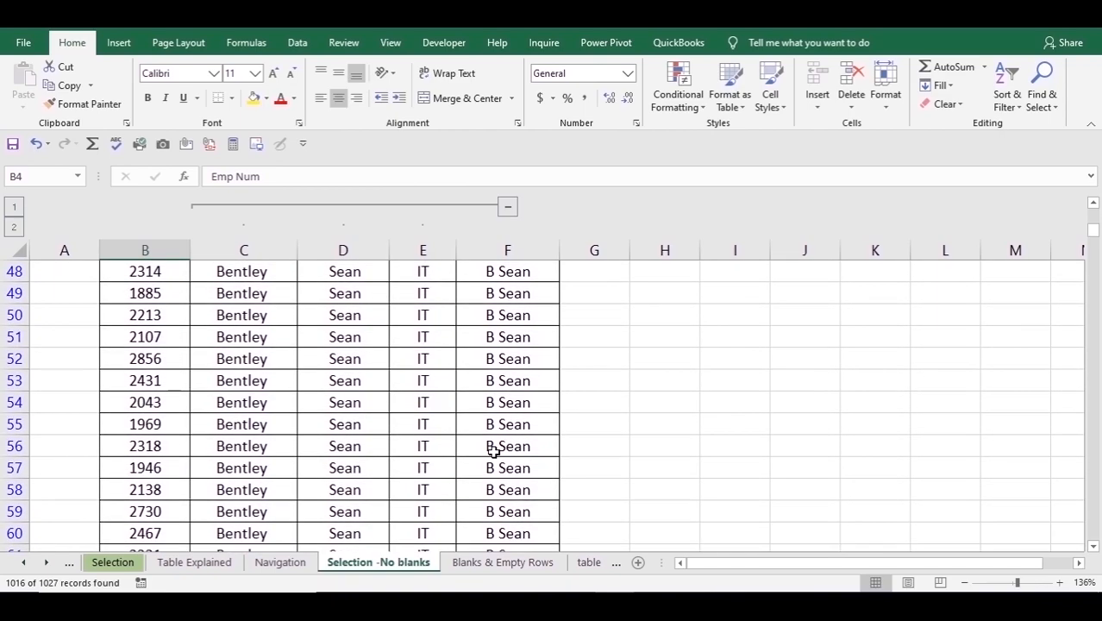
scroll(493, 451, down, 4)
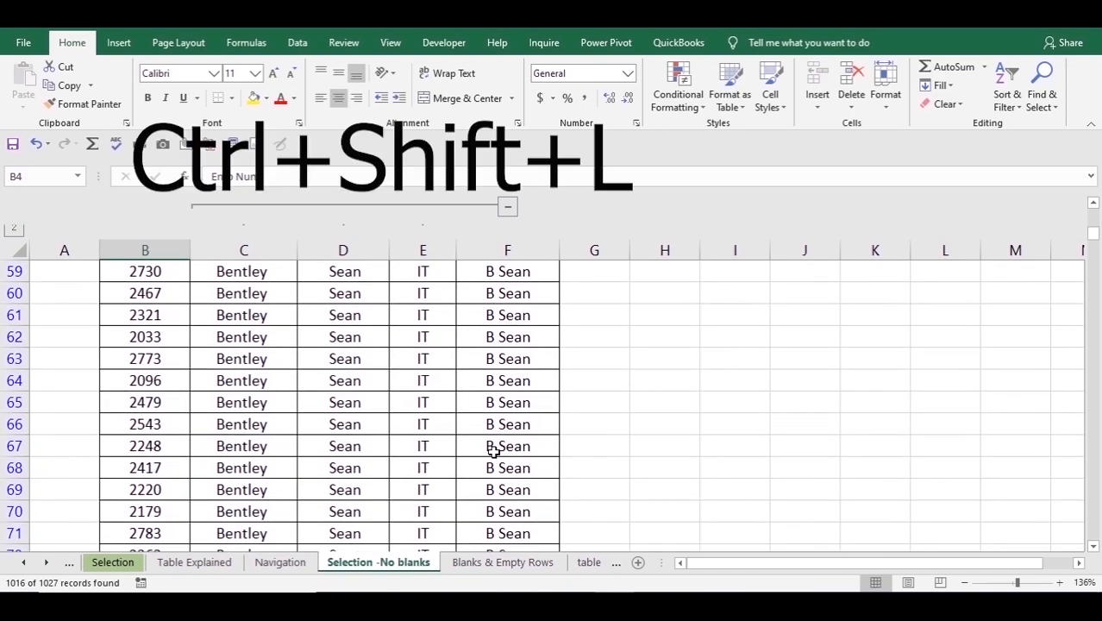
scroll(493, 450, up, 15)
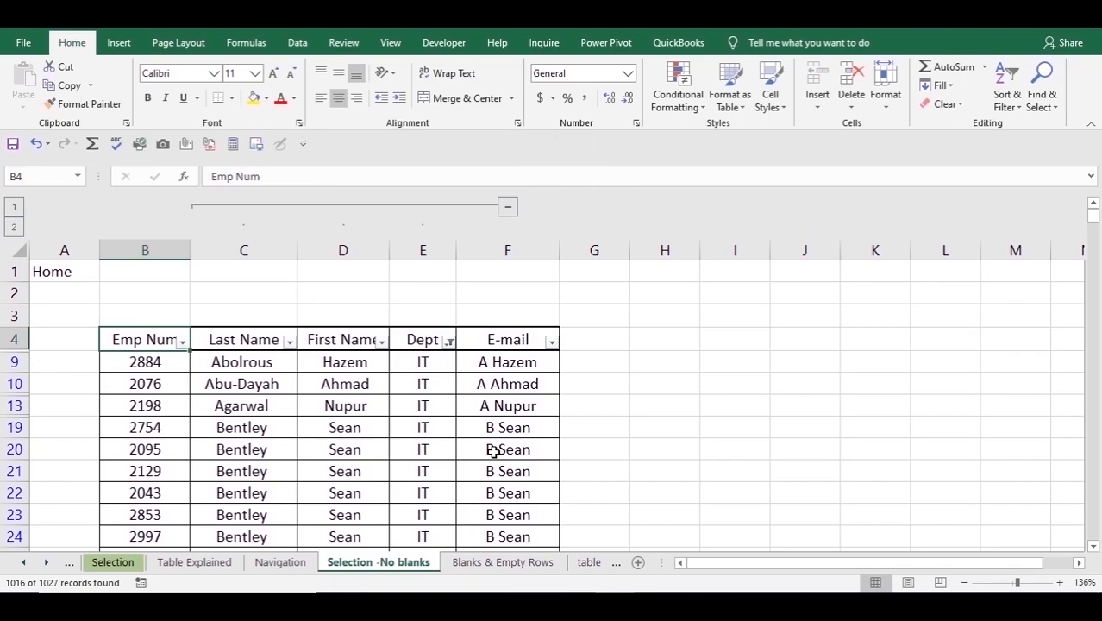
- On the Selection -with blanks sheet, select the range from header cell B4 to the last used cell
click(831, 381)
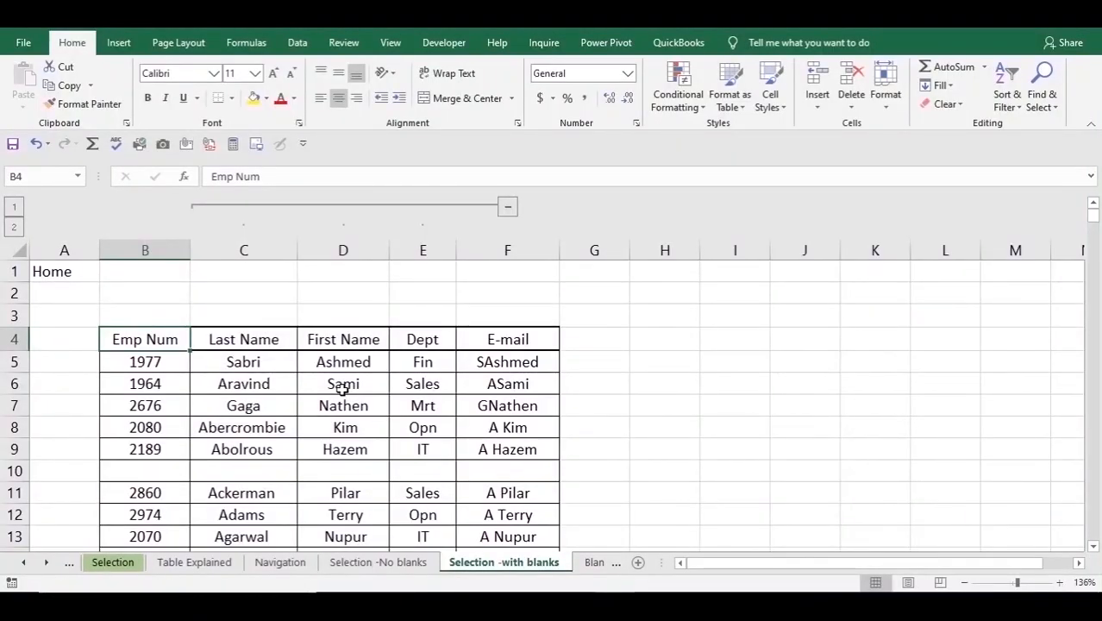
scroll(342, 389, down, 4)
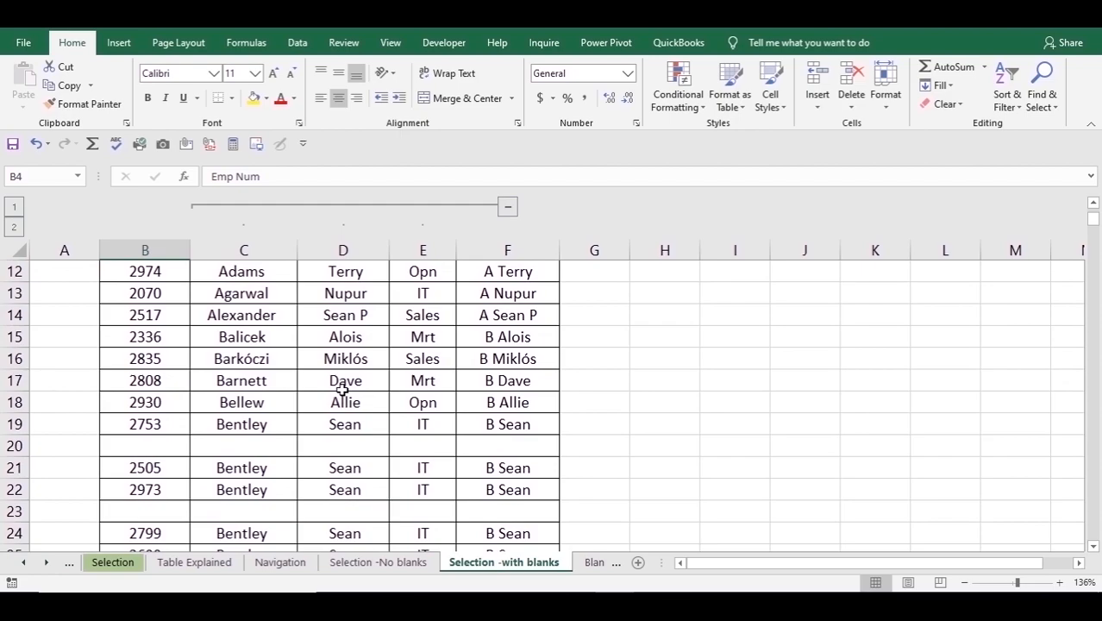
scroll(342, 389, down, 3)
scroll(342, 389, down, 5)
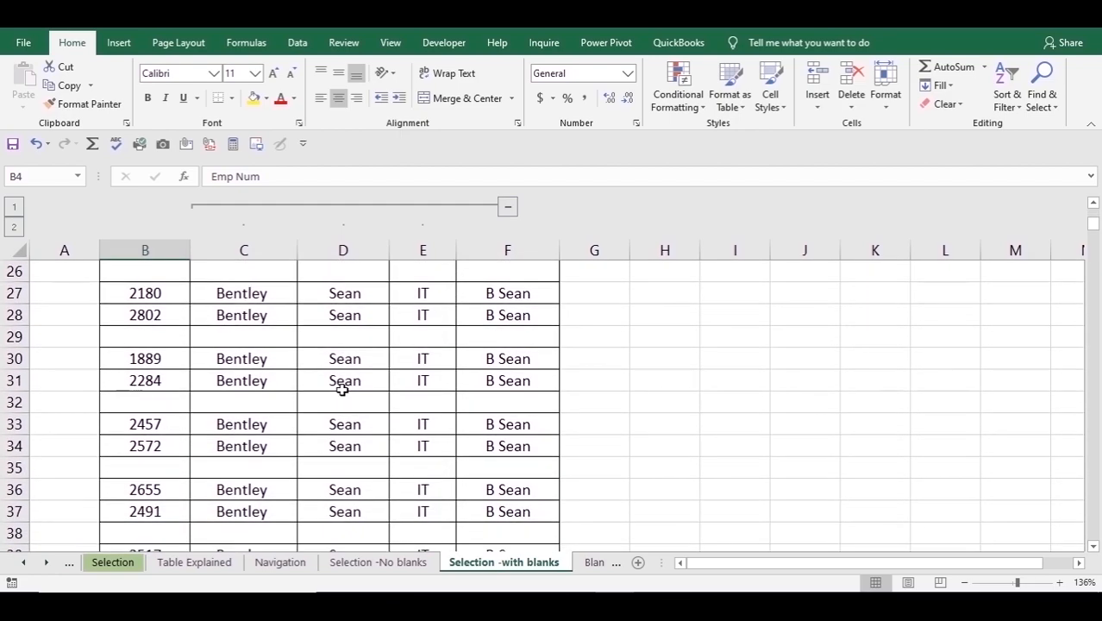
scroll(342, 389, up, 11)
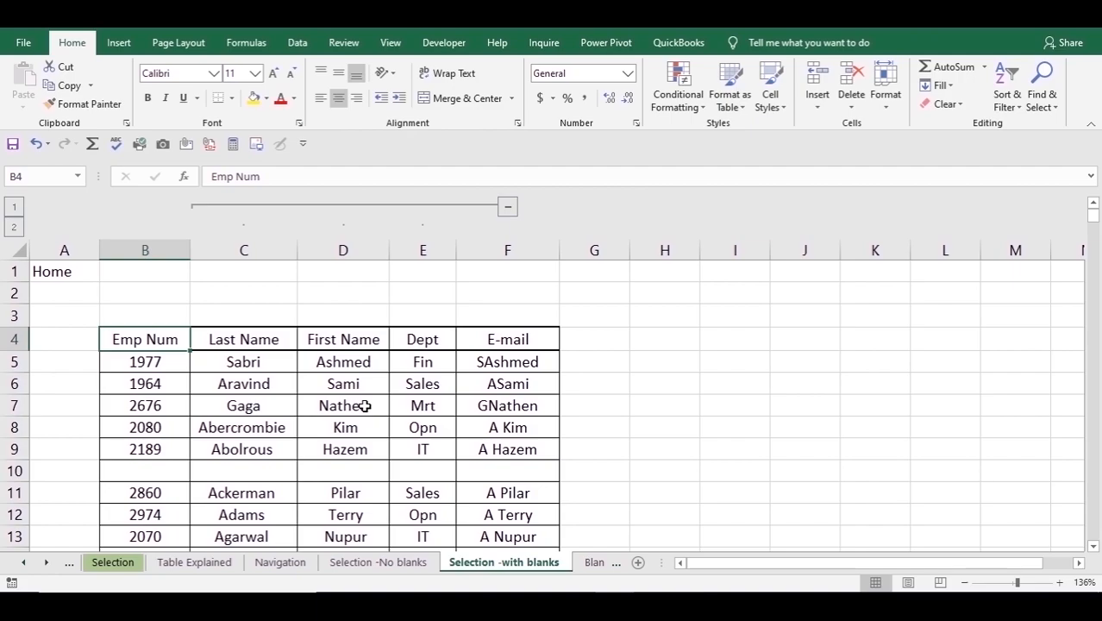
key(ctrl+shift+End)
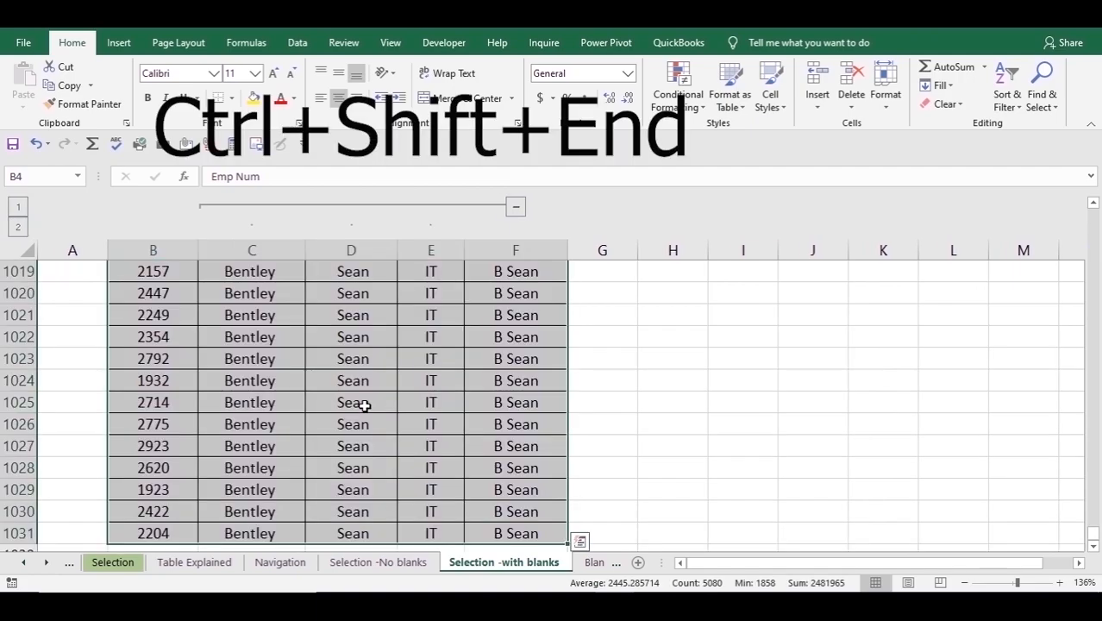
scroll(365, 406, up, 20)
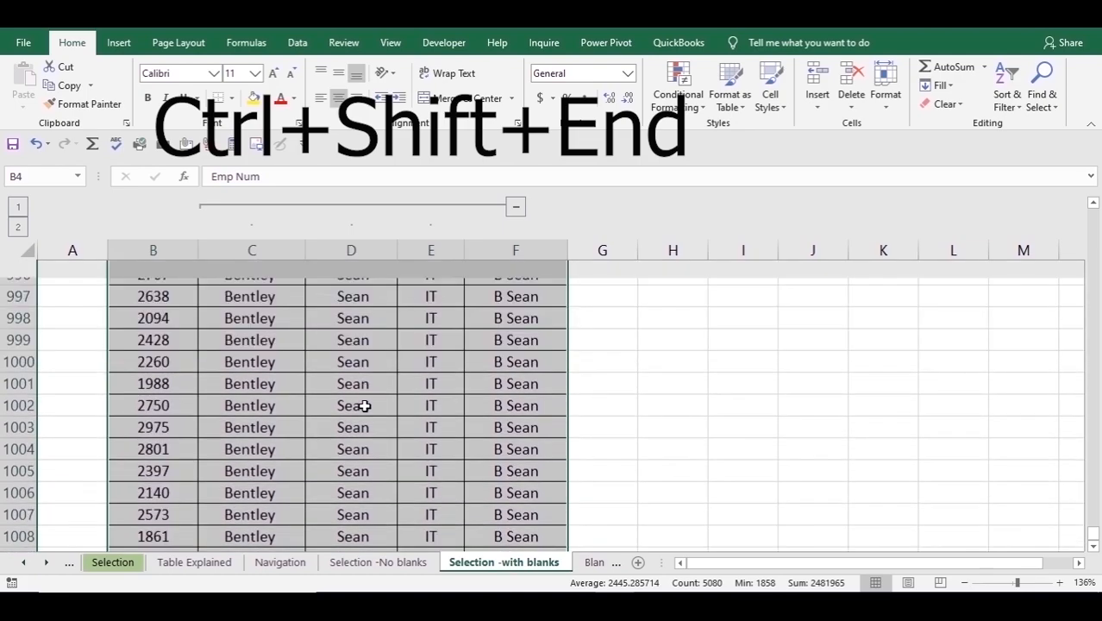
scroll(365, 405, up, 17)
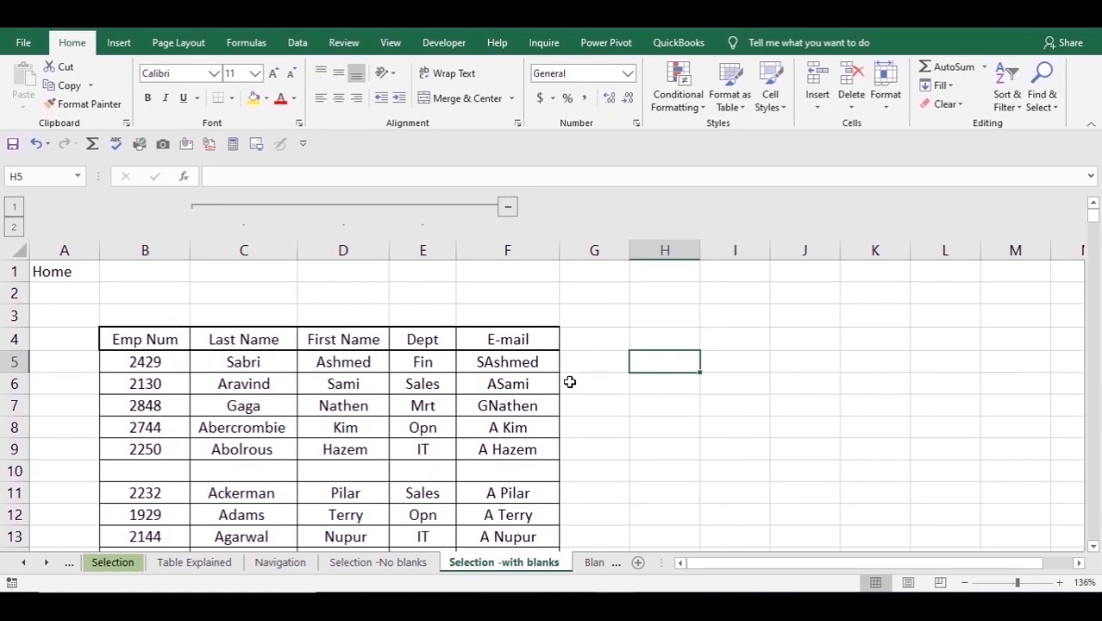
- Convert the whole data range from header cell B4 to F1031 into a table with headers
click(341, 409)
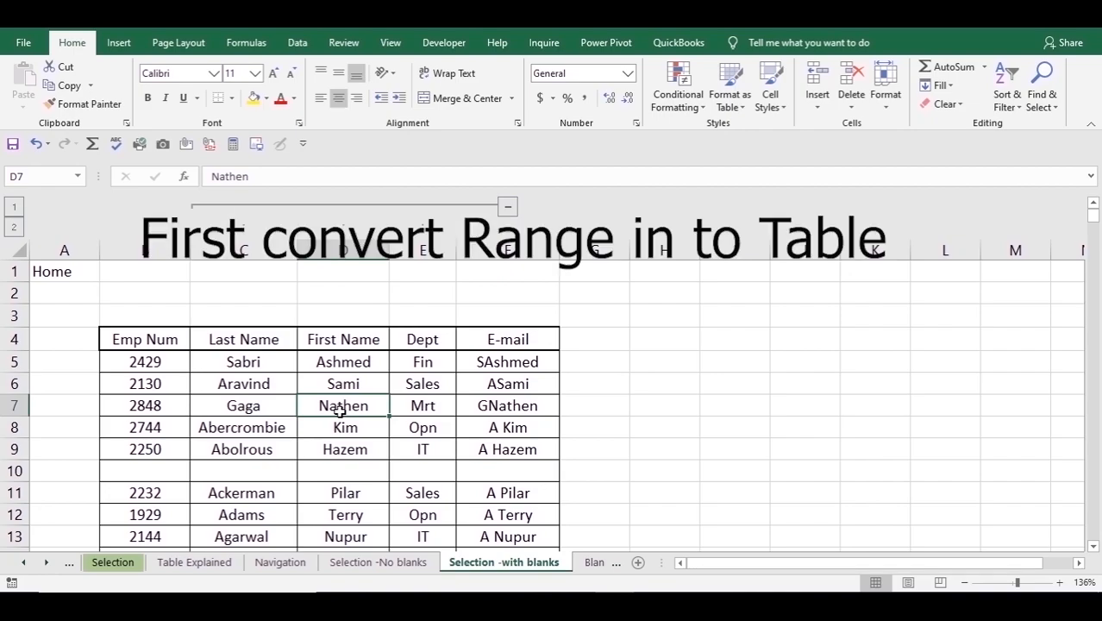
click(151, 339)
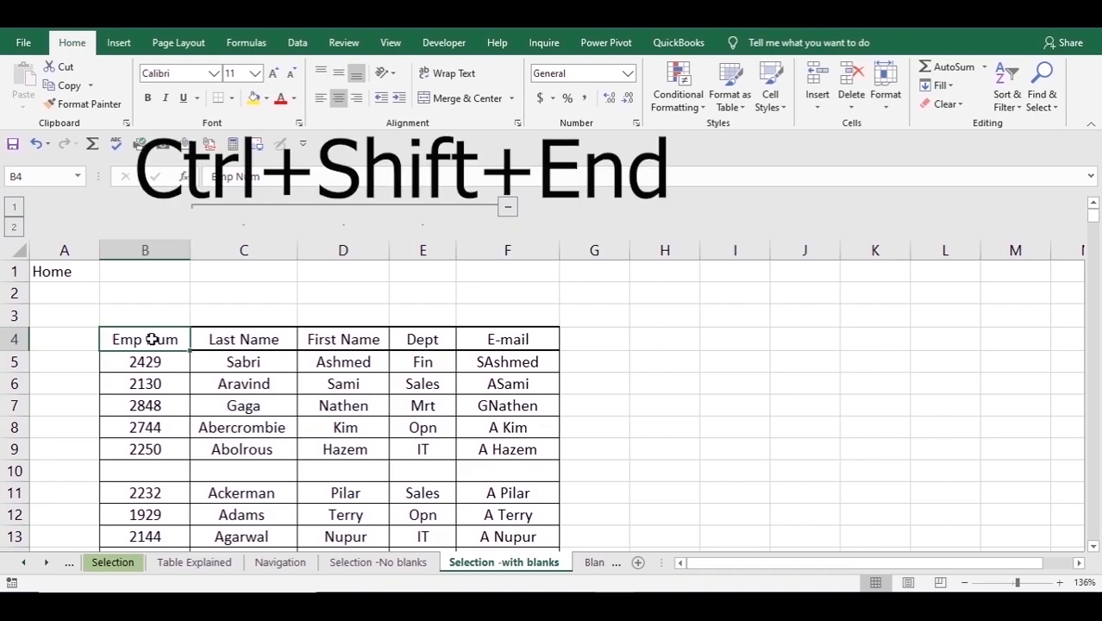
key(ctrl+shift+End)
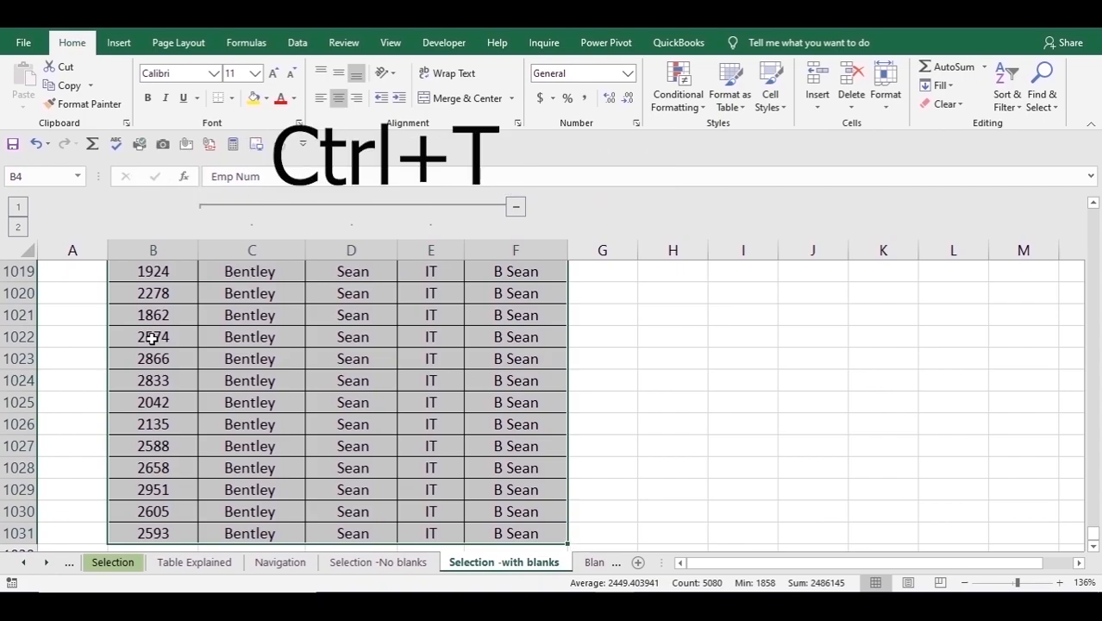
key(ctrl+t)
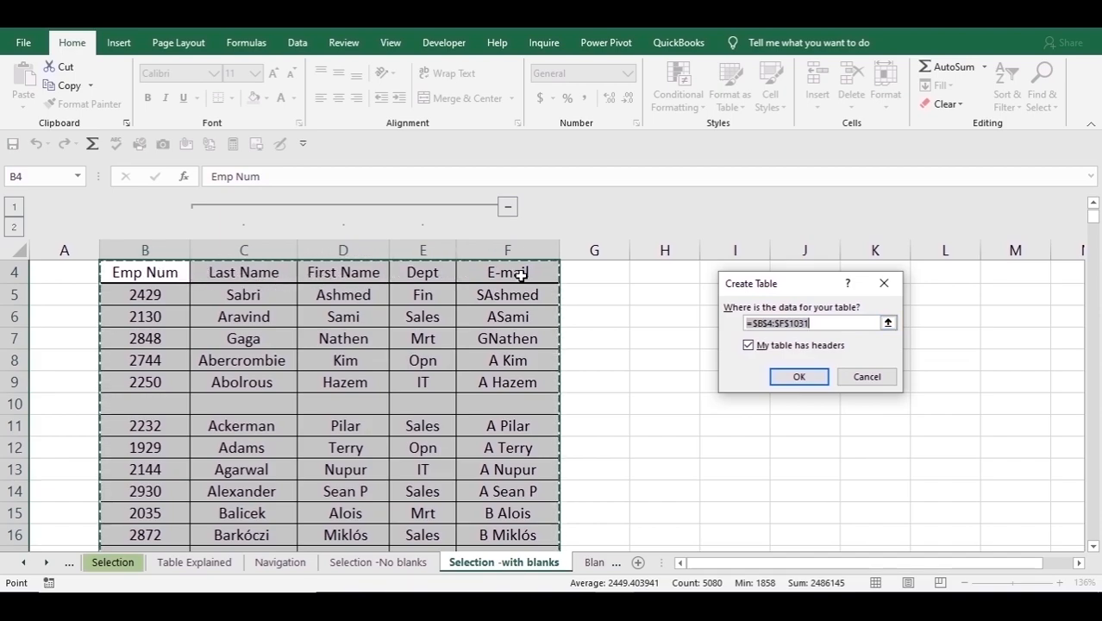
click(794, 378)
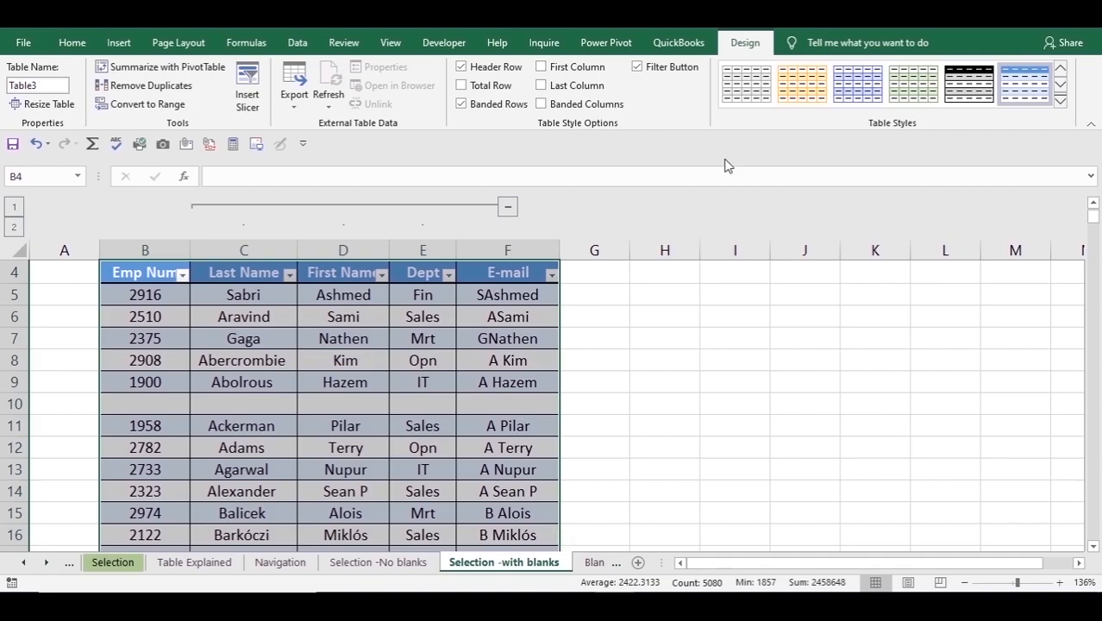
- Apply the plain, unshaded Light table style to the new table
click(1061, 100)
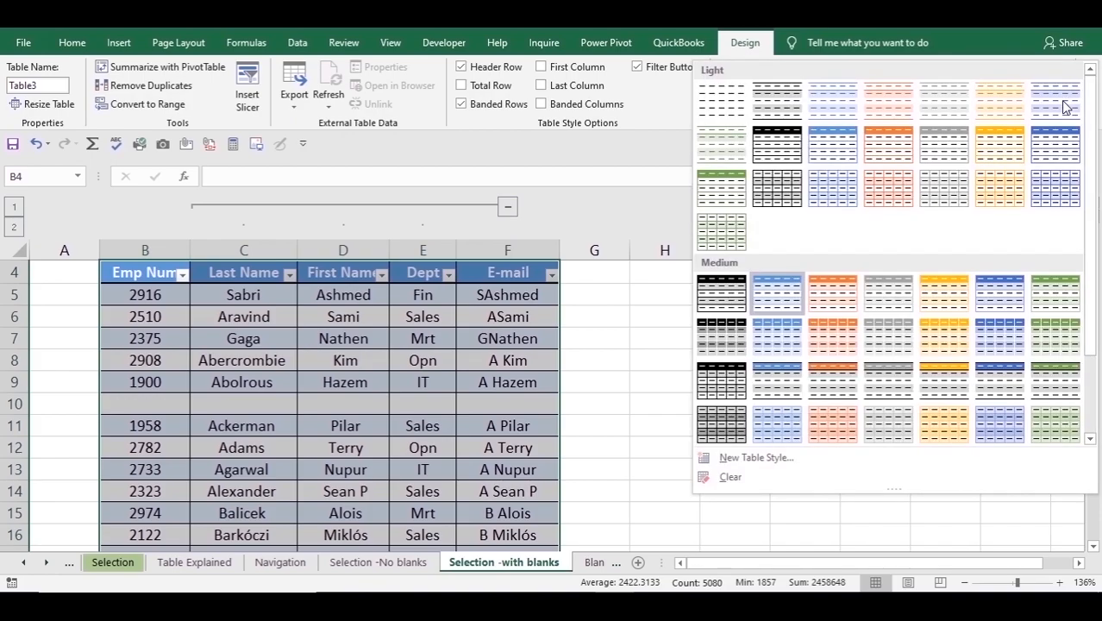
click(723, 116)
click(437, 402)
scroll(437, 403, up, 1)
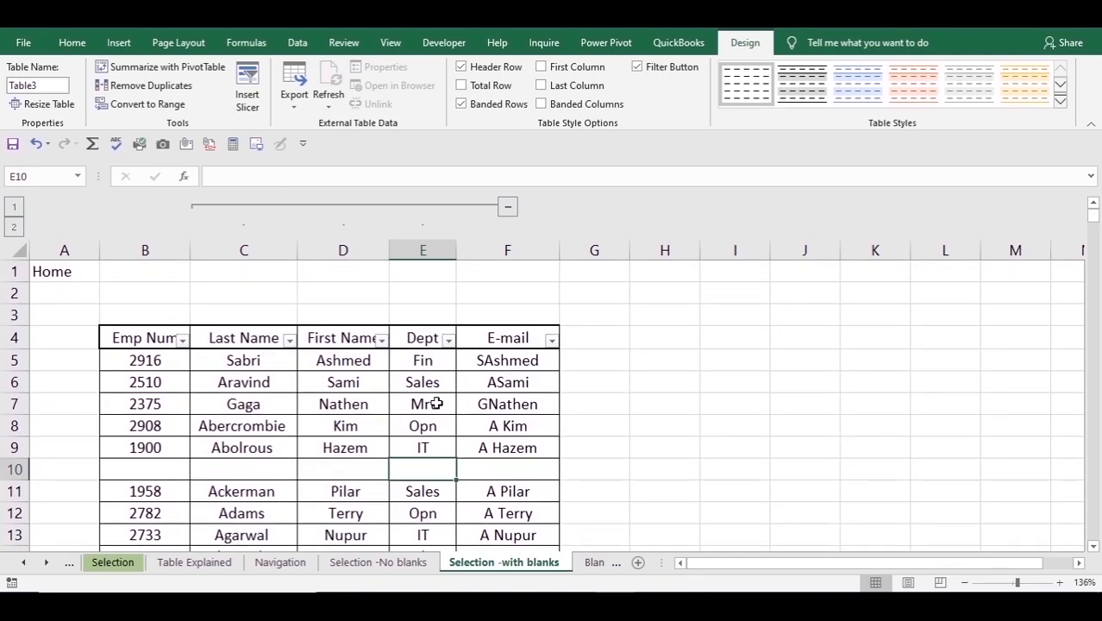
- Remove the filters from the table headers and select the entire table from cell B4
key(ctrl+shift+l)
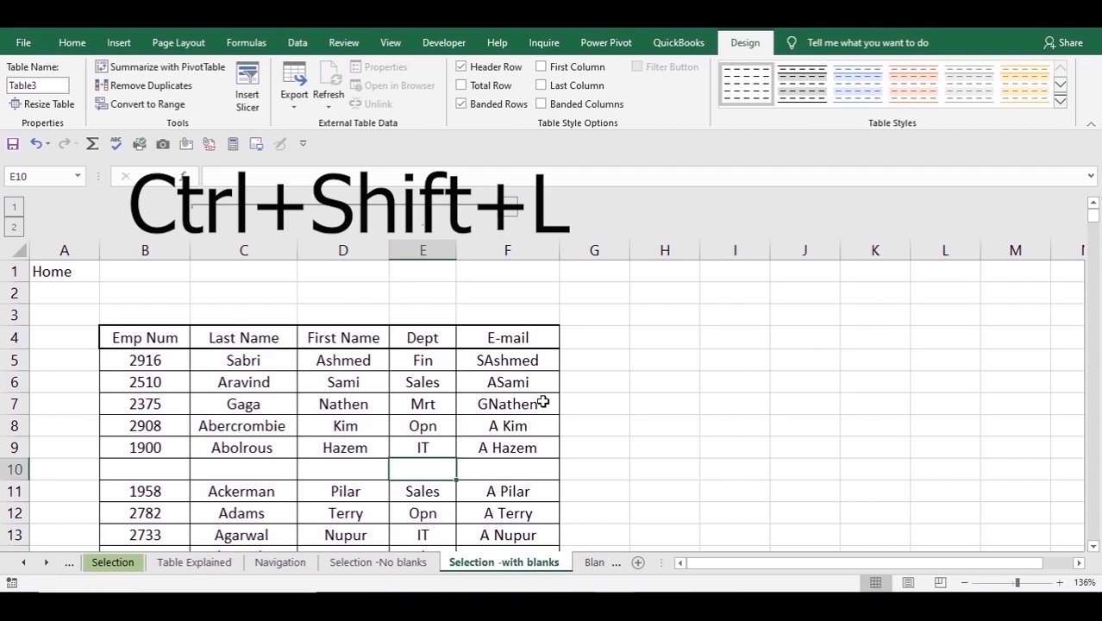
click(167, 338)
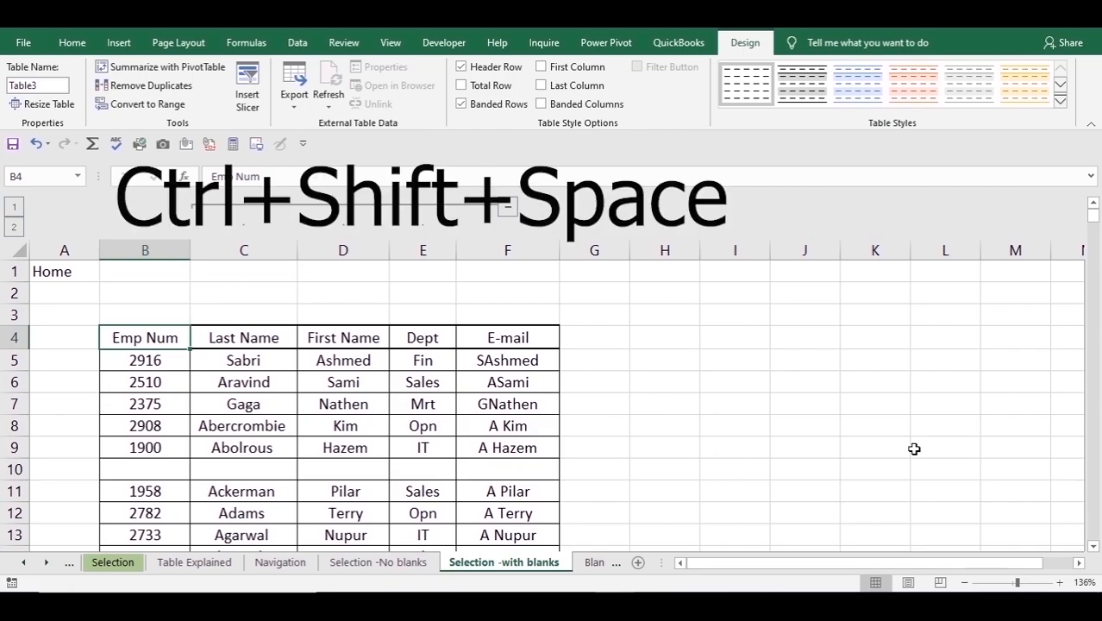
key(ctrl+shift+space)
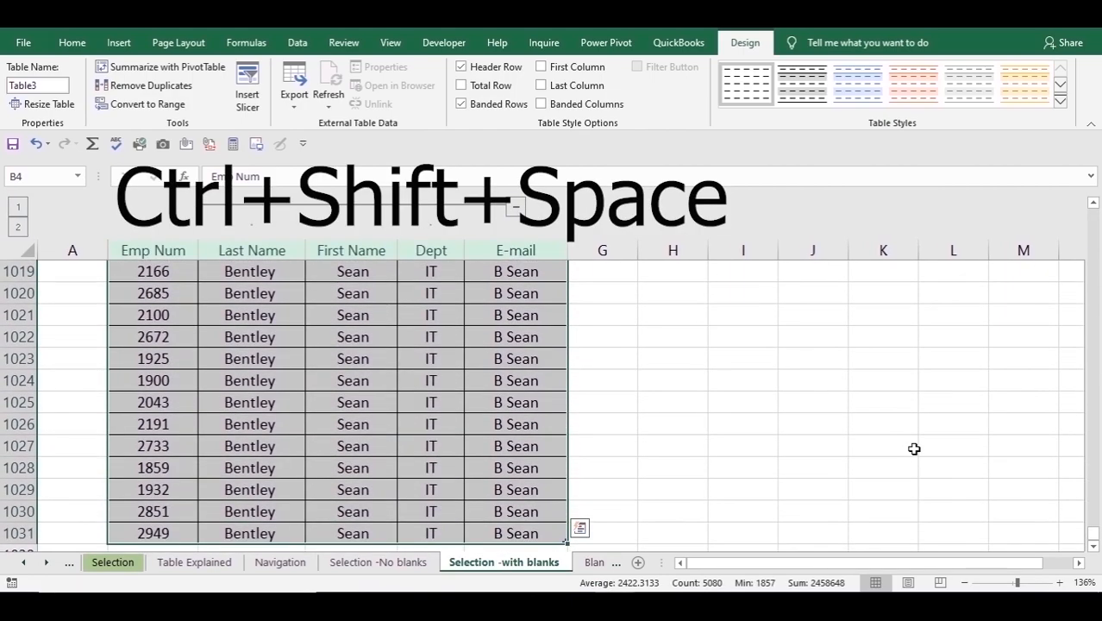
- Select the table's row 1025 from cell B1025, and its Last Name column from cell C1024
click(171, 403)
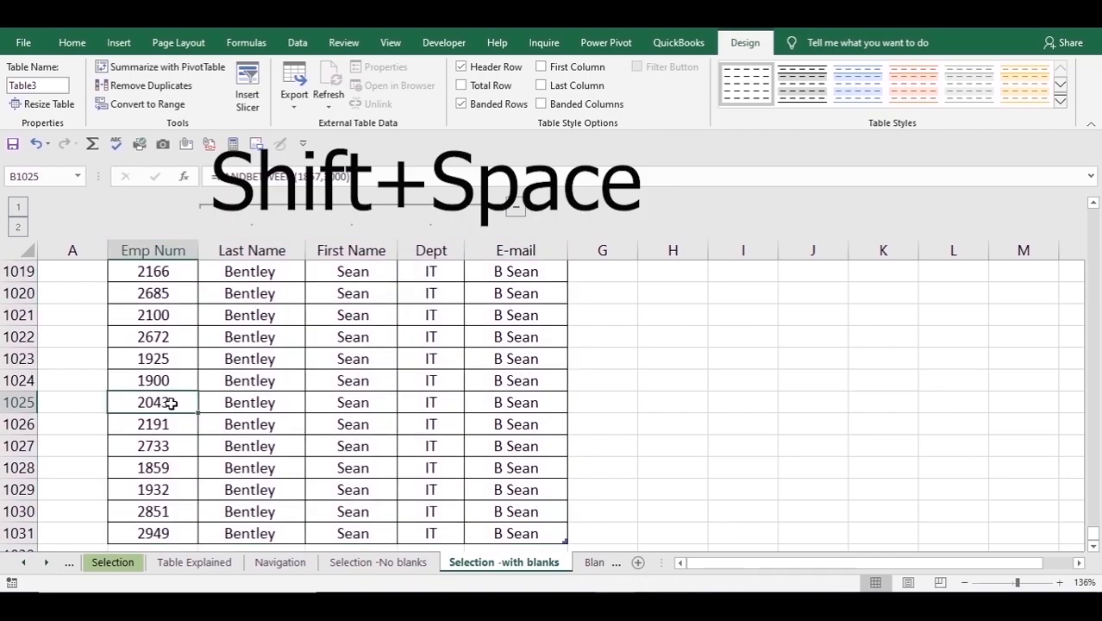
key(shift+space)
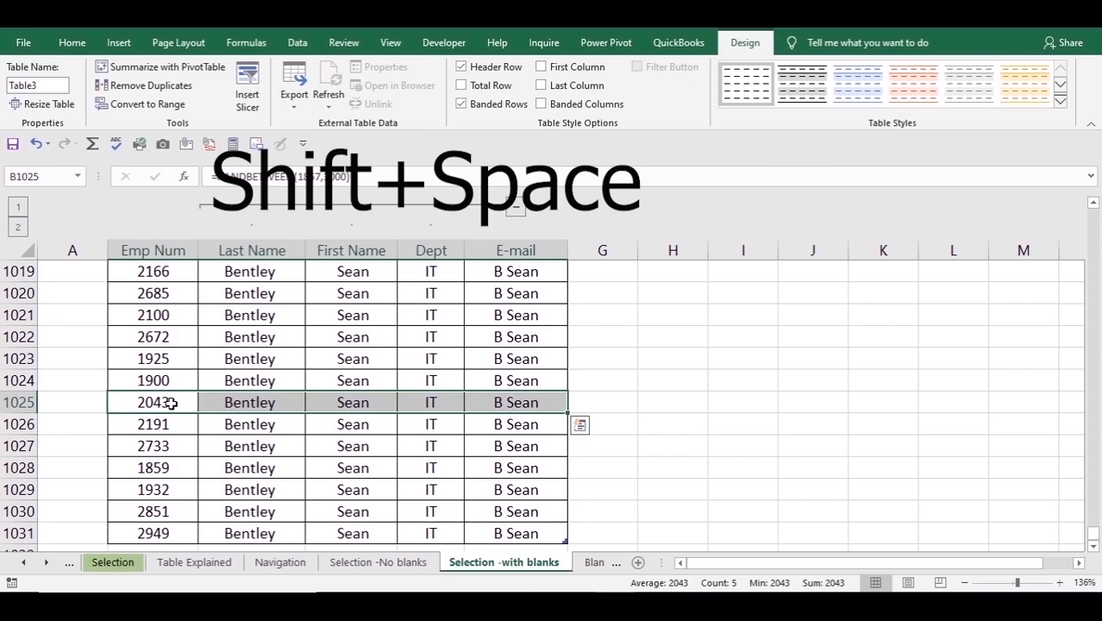
click(278, 387)
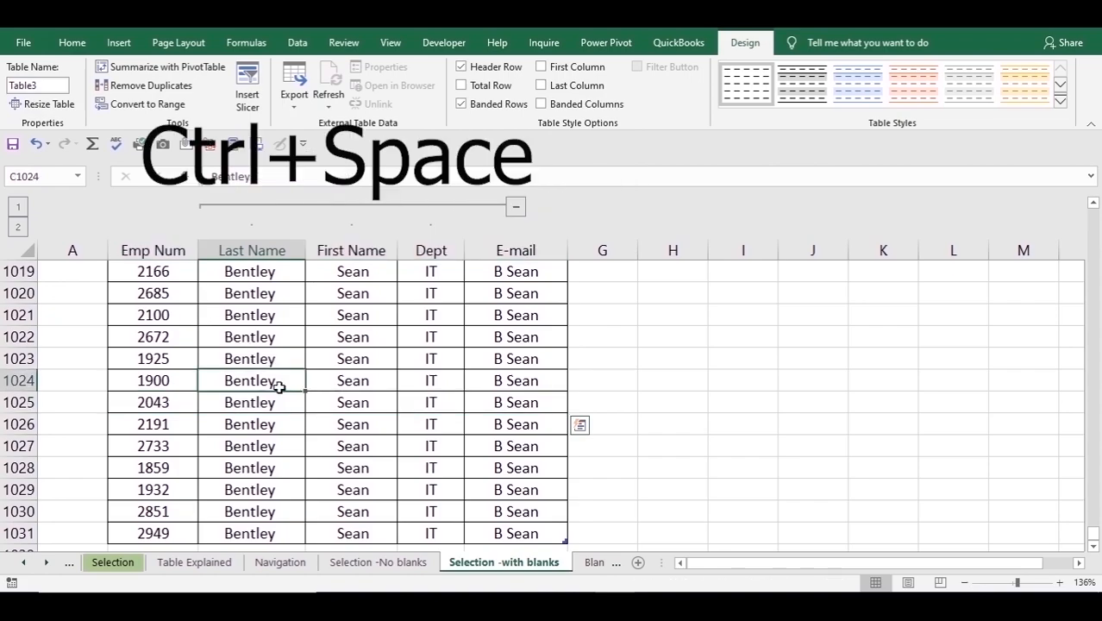
key(ctrl+space)
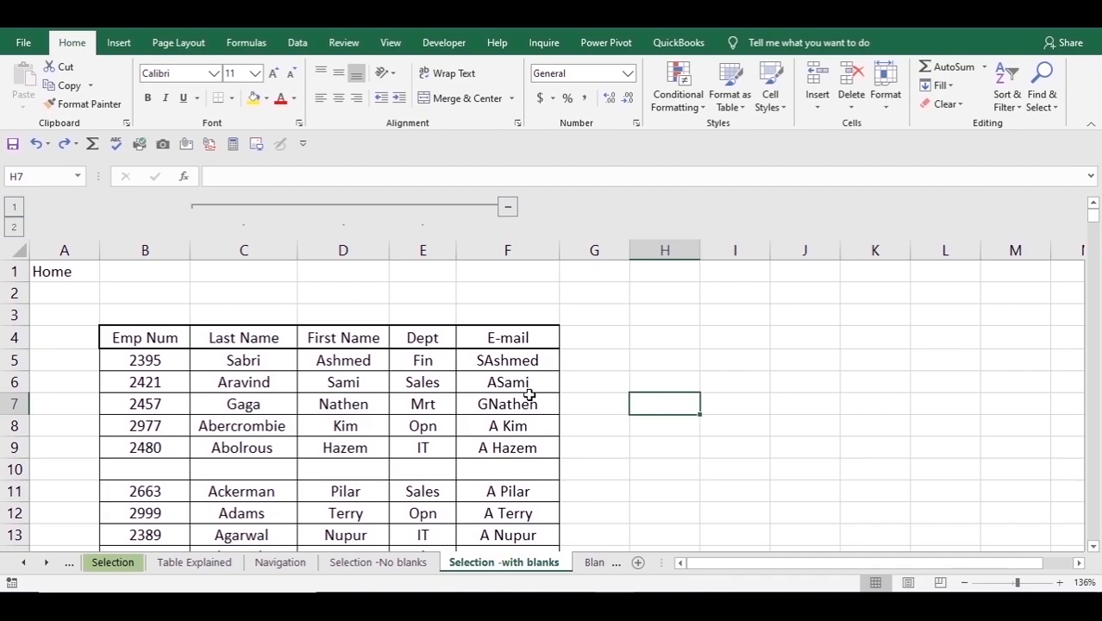
- Select the table from header cell B4 to its last cell and use Go To Special to select only its blanks
scroll(529, 395, down, 4)
scroll(529, 395, down, 4)
scroll(528, 395, up, 8)
click(181, 338)
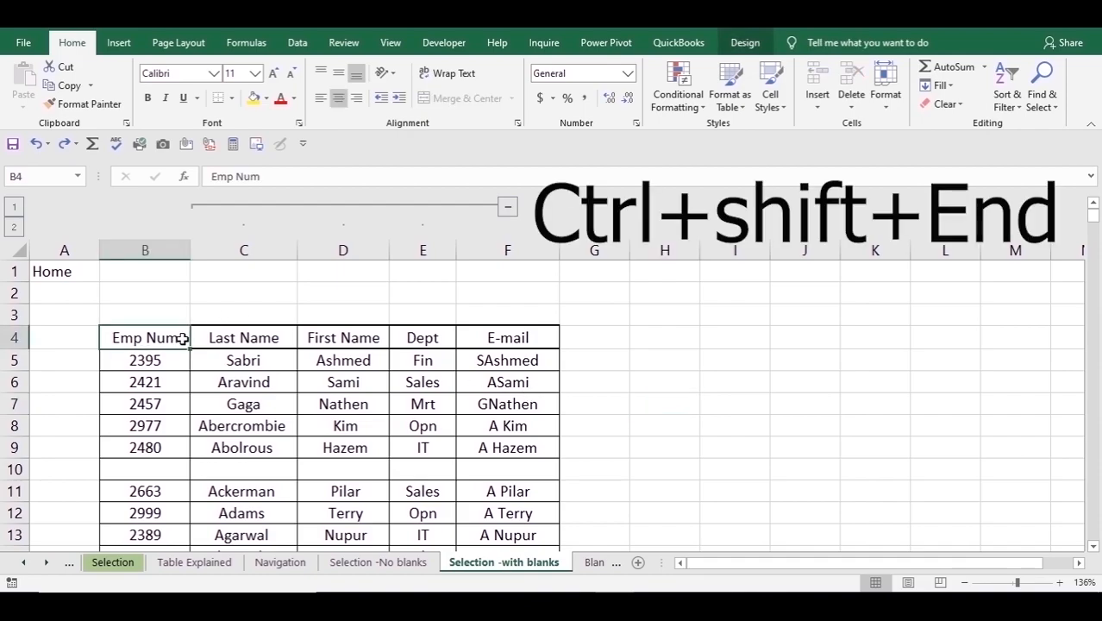
key(ctrl+shift+End)
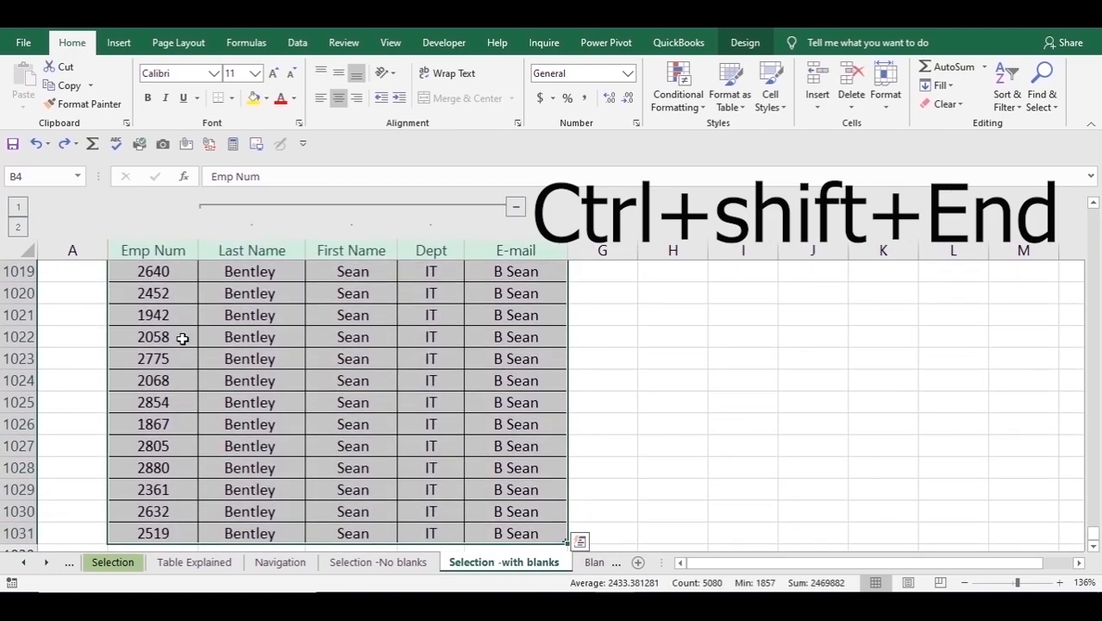
key(F5)
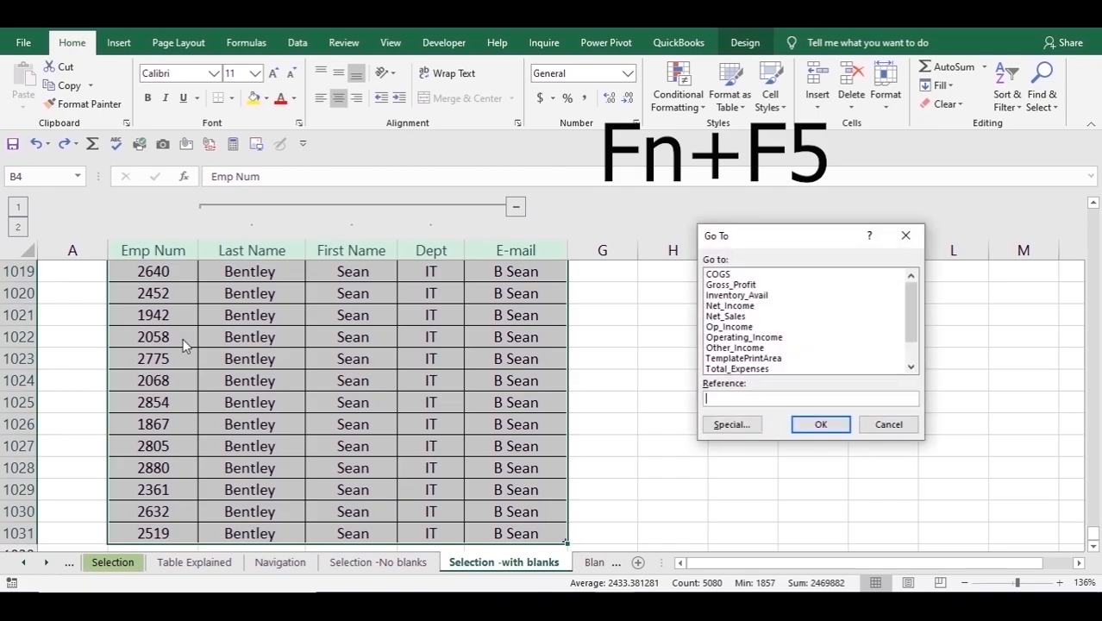
key(alt+s)
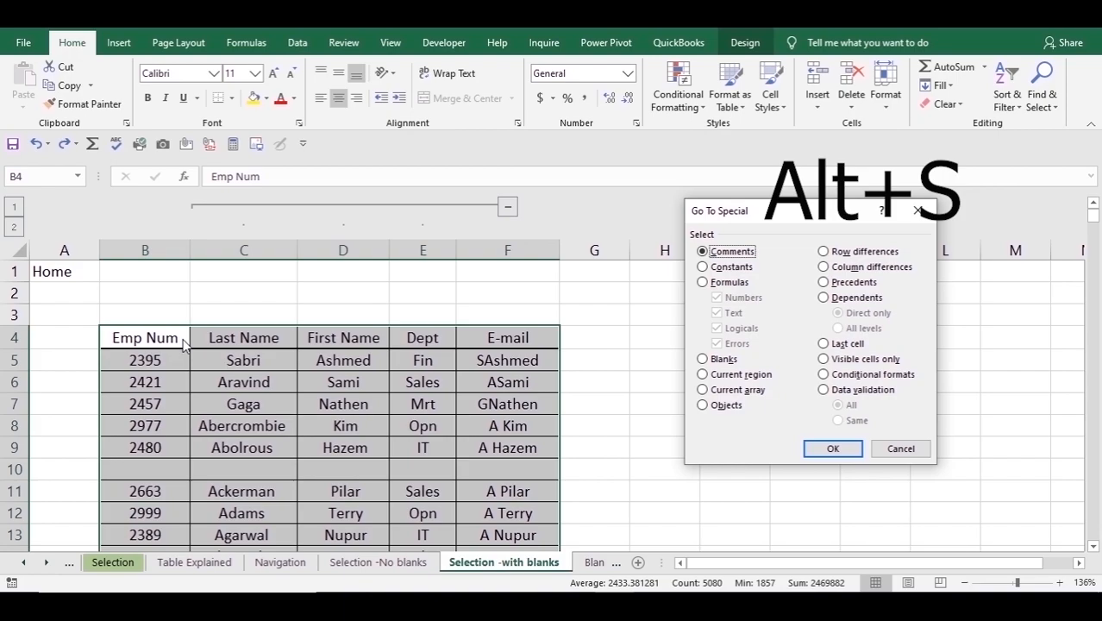
key(k)
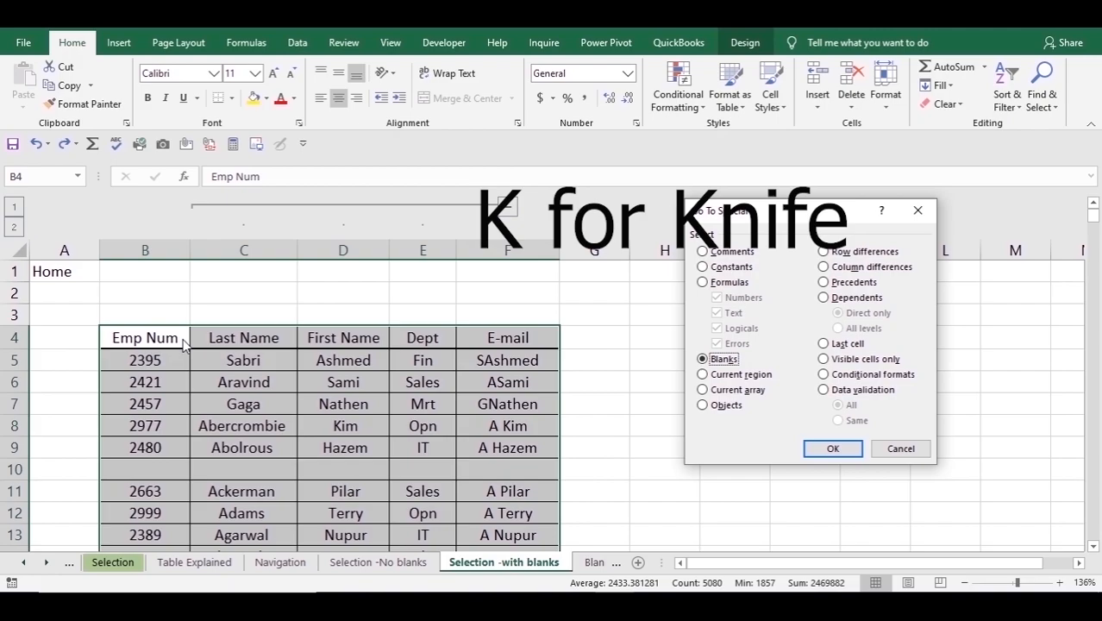
key(Return)
scroll(183, 338, down, 5)
scroll(183, 338, down, 5)
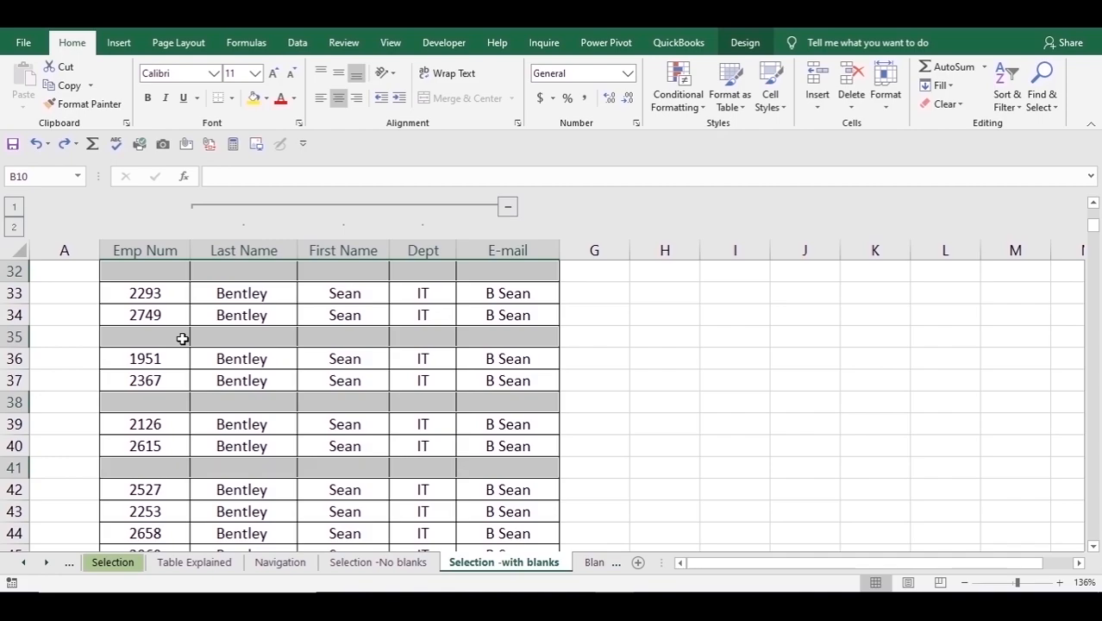
- Select only the blank cells within the whole employee table, header row included, using the Blanks option of Go To Special
key(F5)
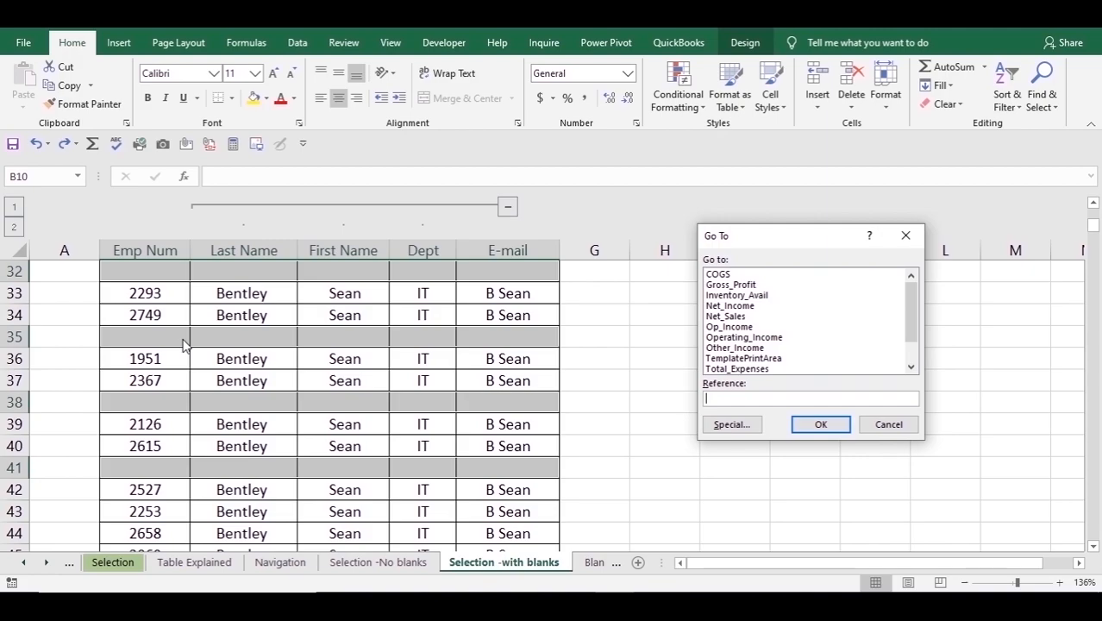
key(alt+s)
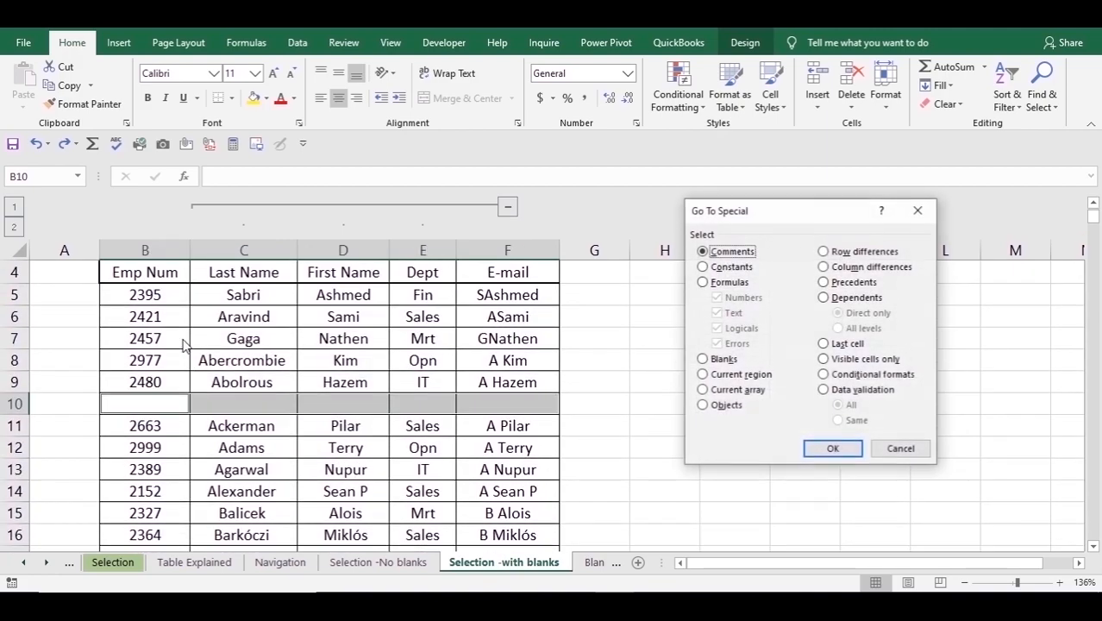
key(alt+k)
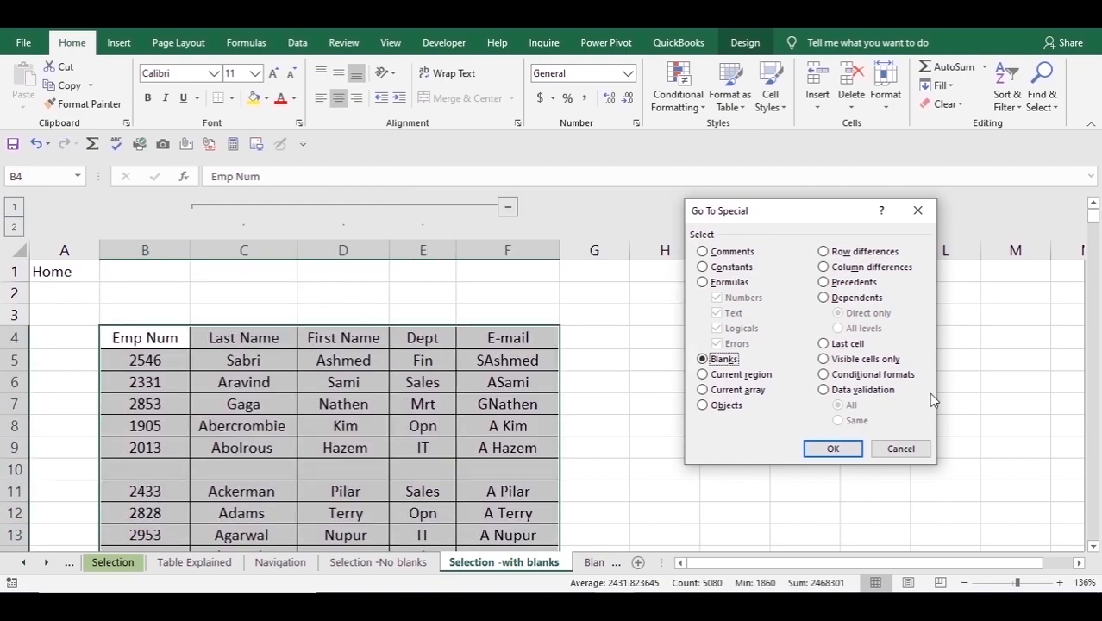
key(Return)
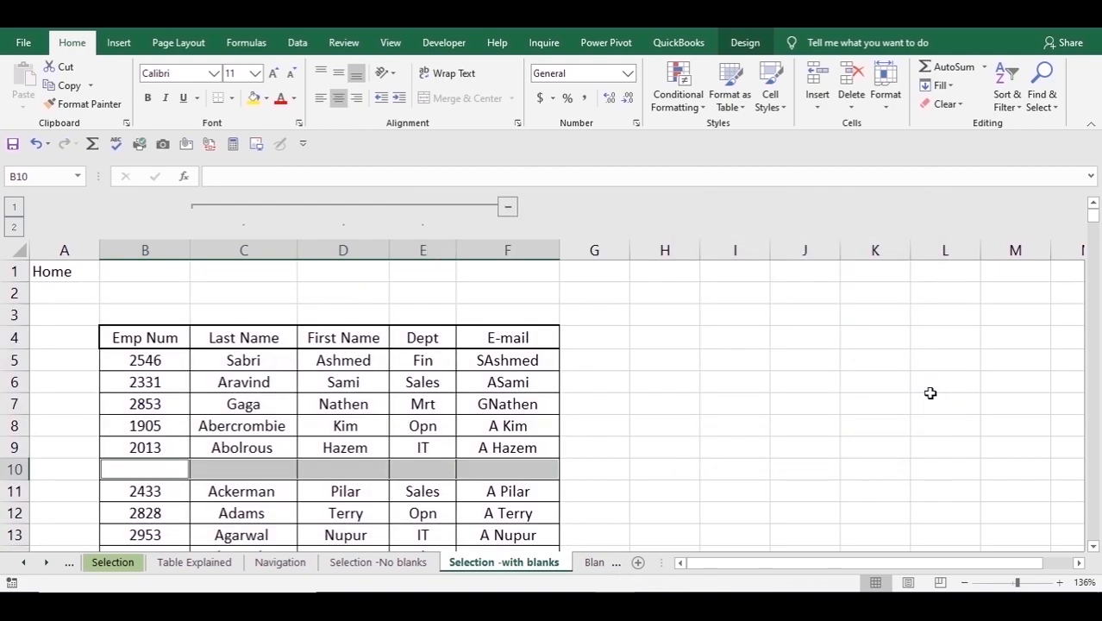
- Fill all the selected blank cells of the employee table with yellow and check the highlighted empty rows
scroll(930, 393, down, 8)
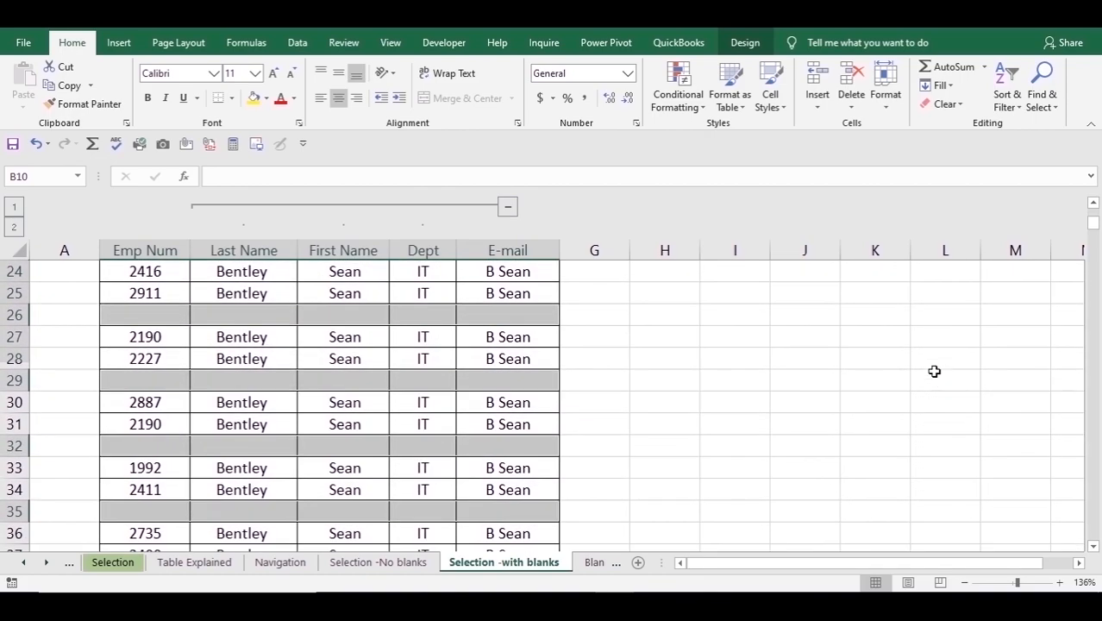
scroll(934, 371, down, 5)
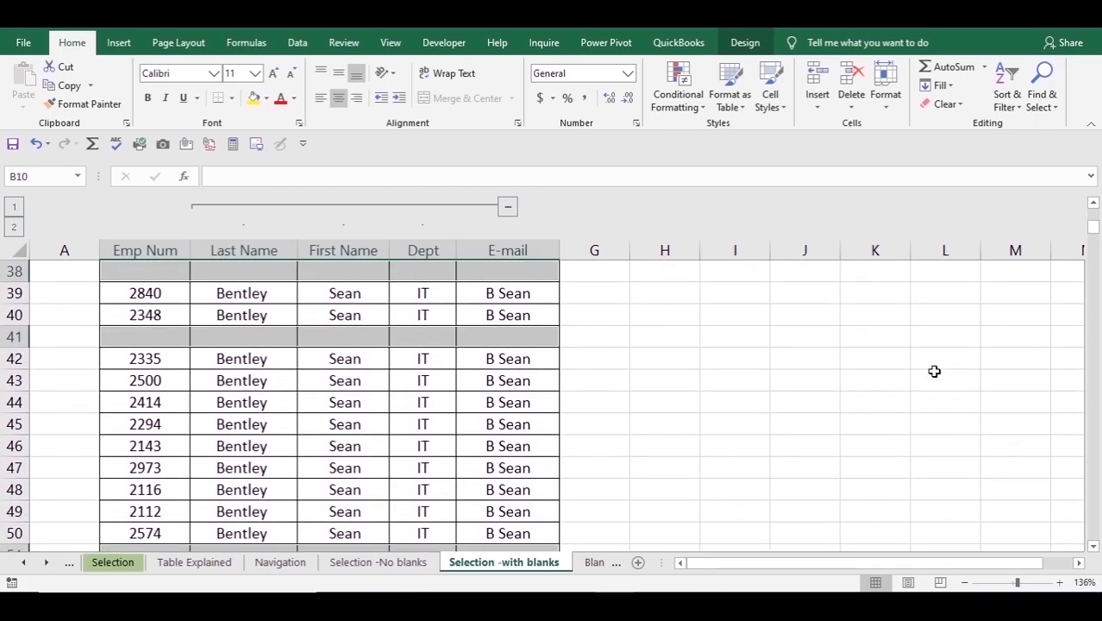
click(256, 100)
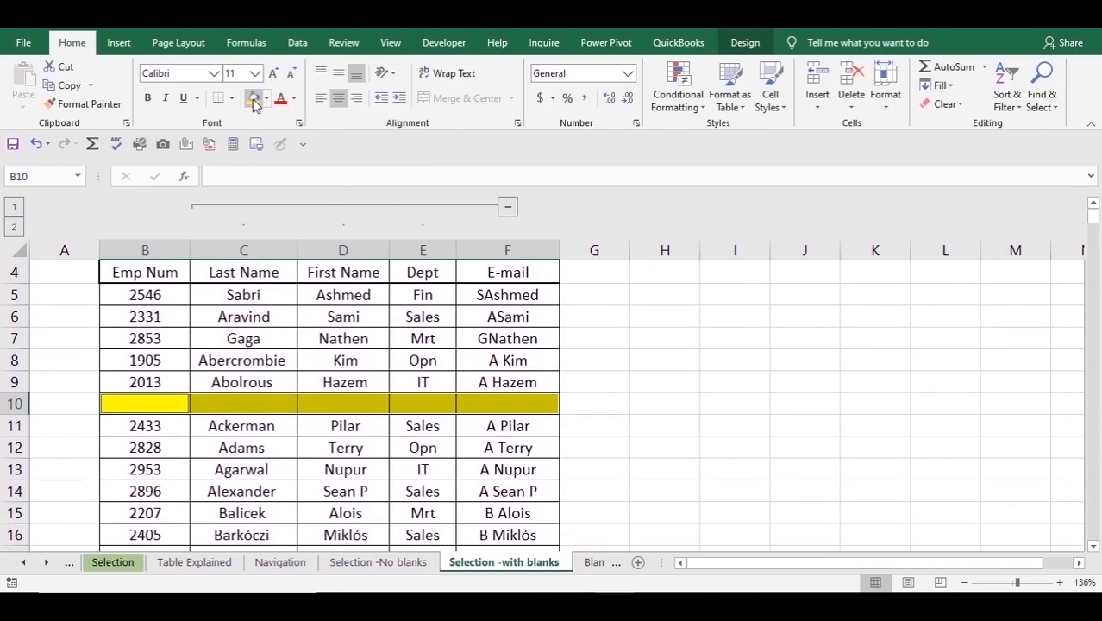
scroll(529, 475, down, 15)
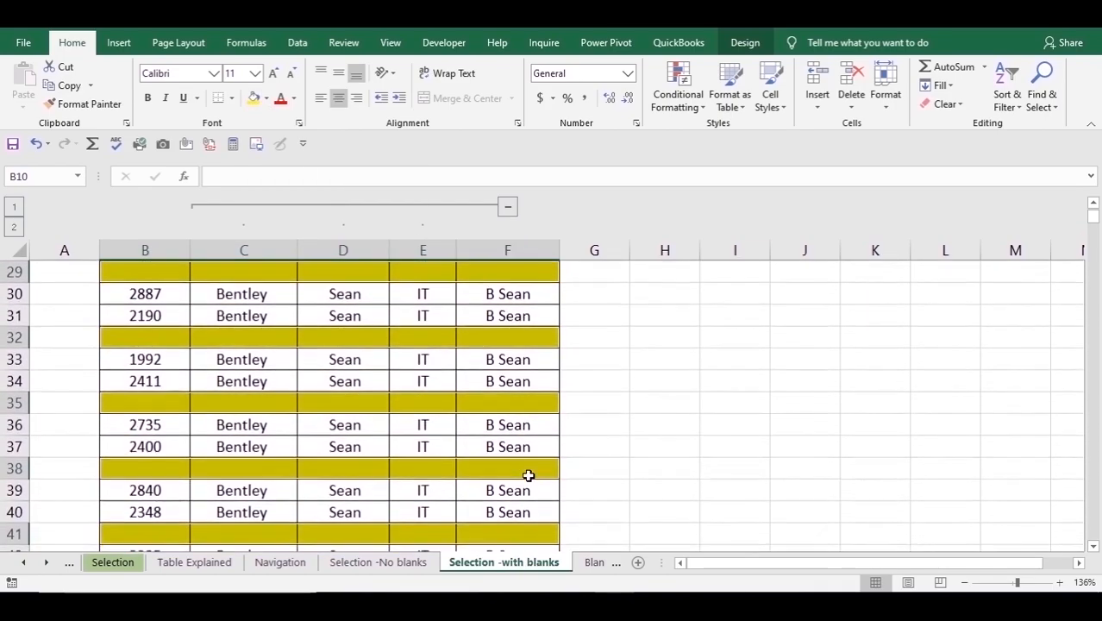